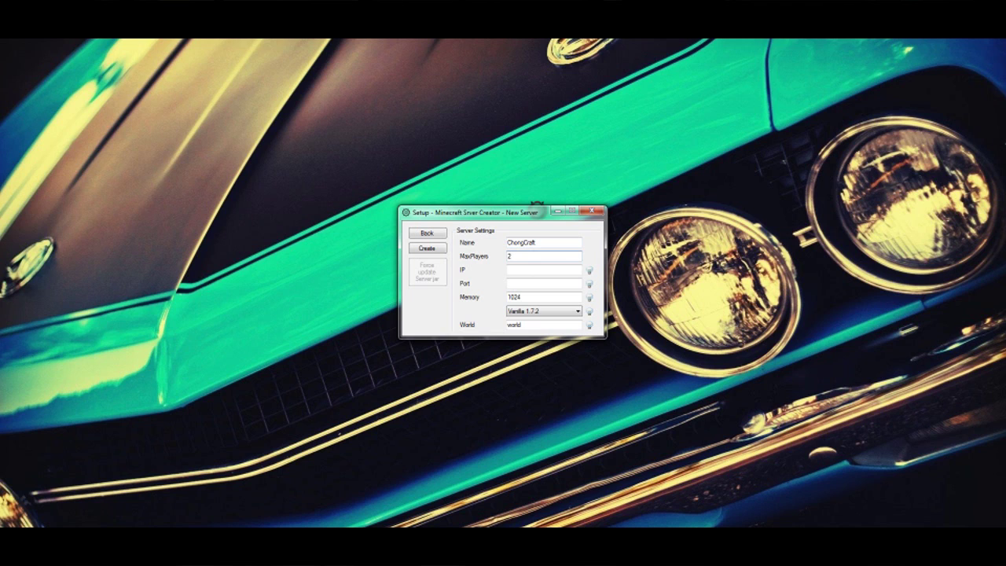
# Switch to Chrome, search for ipchicken in a new tab, open the IP Chicken site and select the current IP address
pyautogui.press('Tab')
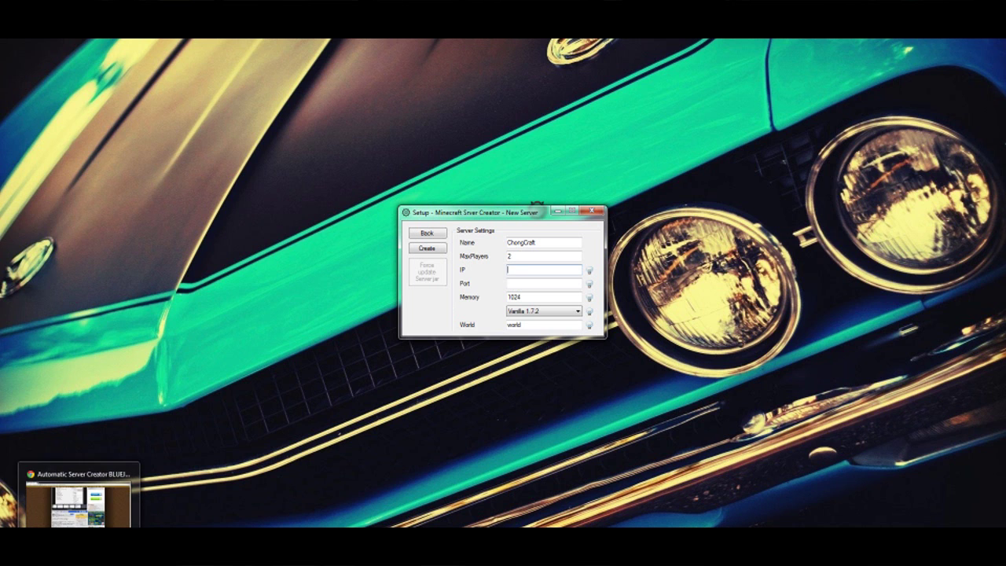
pyautogui.click(79, 493)
pyautogui.click(109, 50)
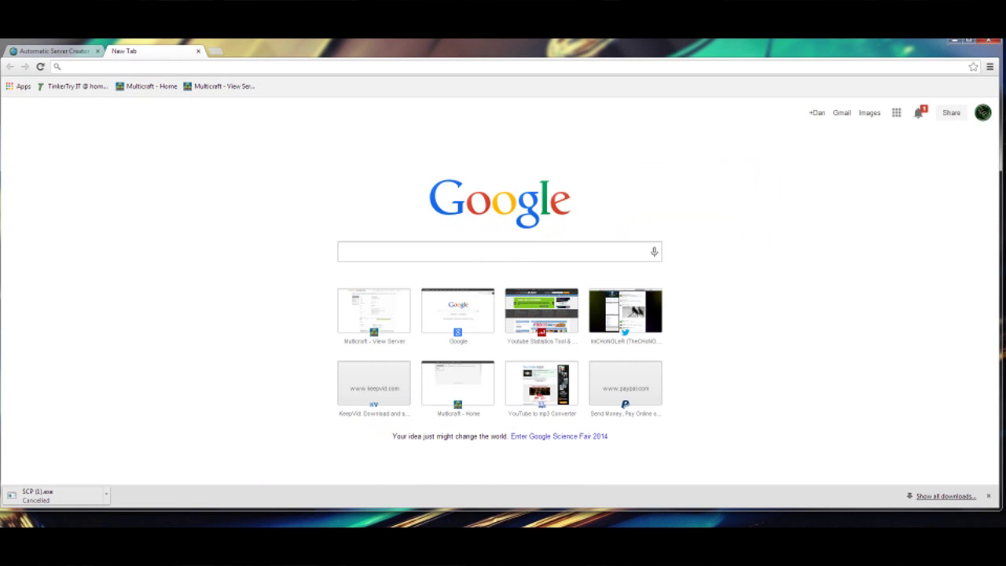
pyautogui.write('ipchicken')
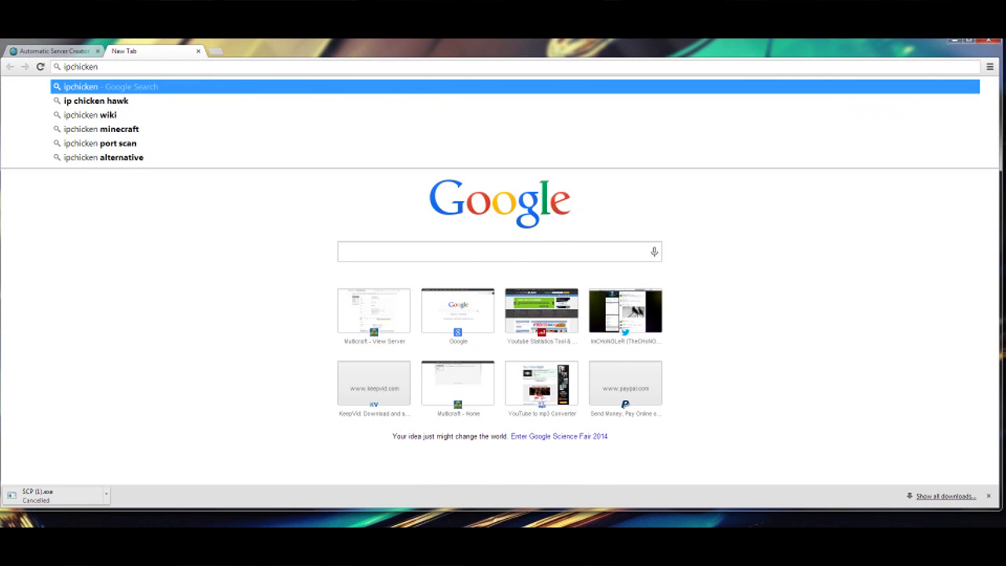
pyautogui.press('Return')
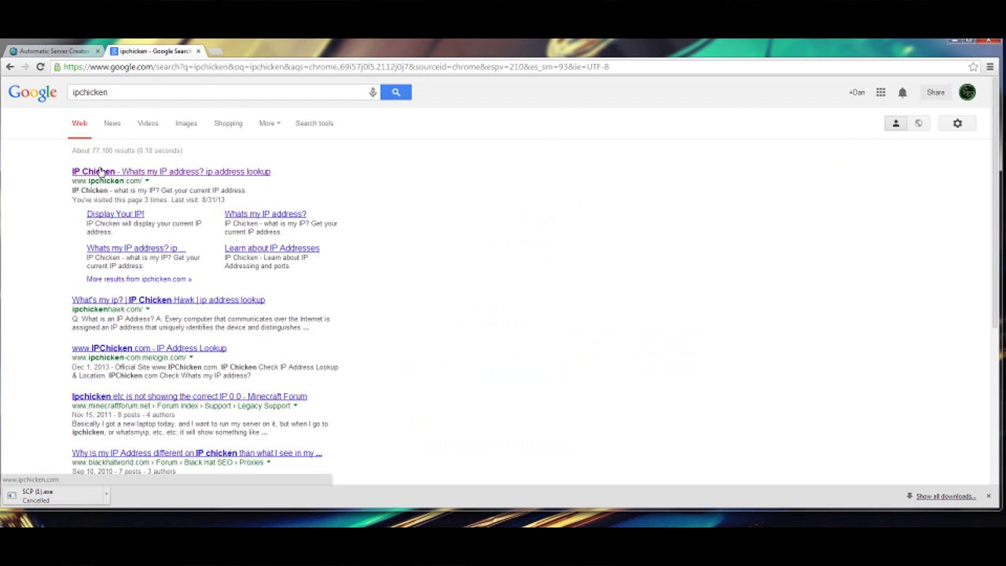
pyautogui.click(102, 172)
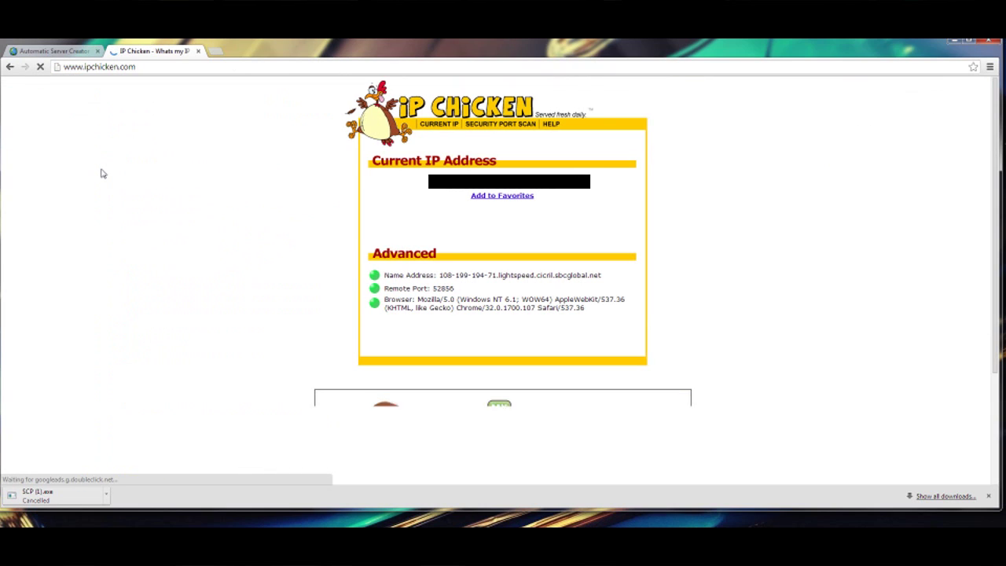
pyautogui.moveTo(425, 186); pyautogui.dragTo(453, 186)
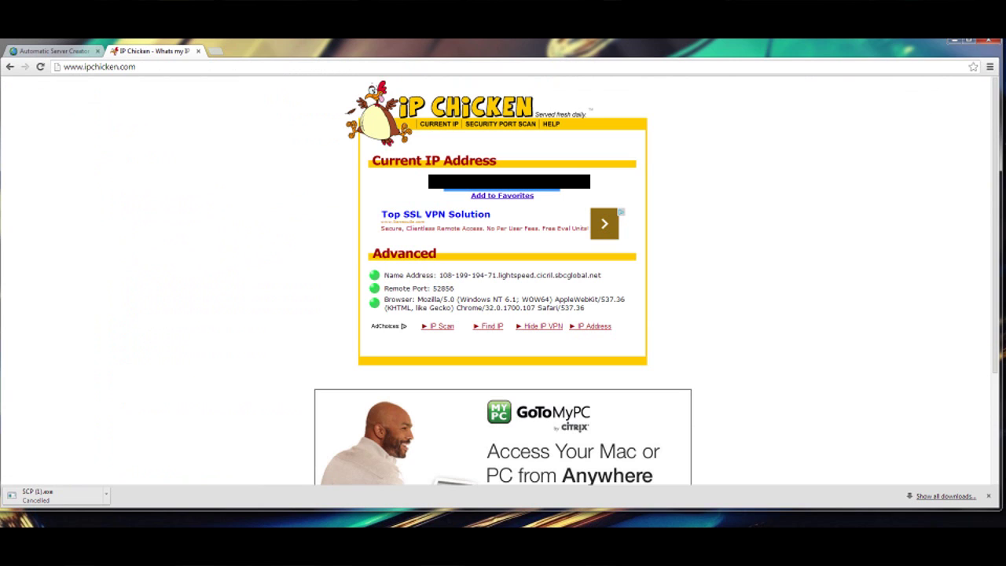
# Search Google for whats my ip and copy the public IP address from the results
pyautogui.click(9, 67)
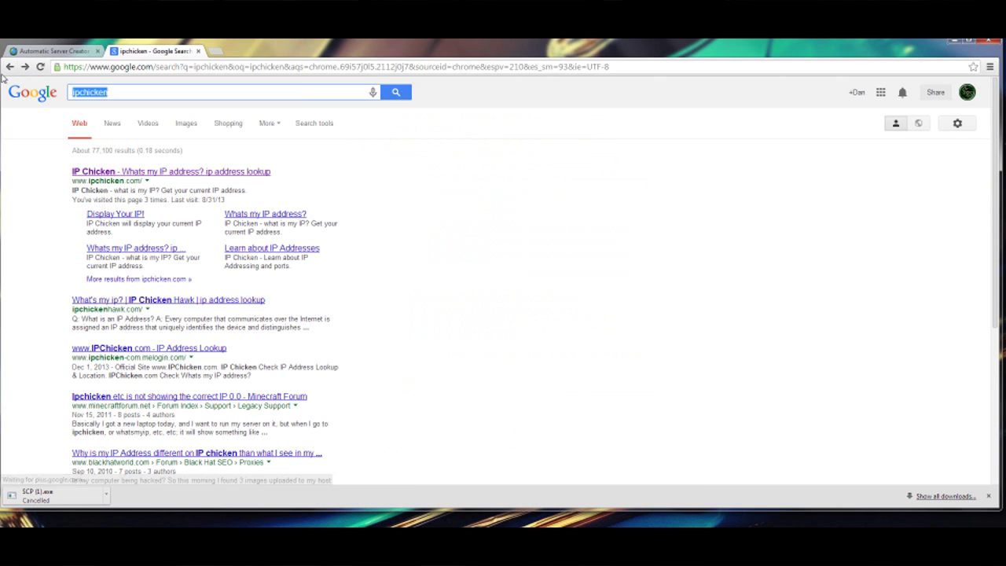
pyautogui.write('whats my i')
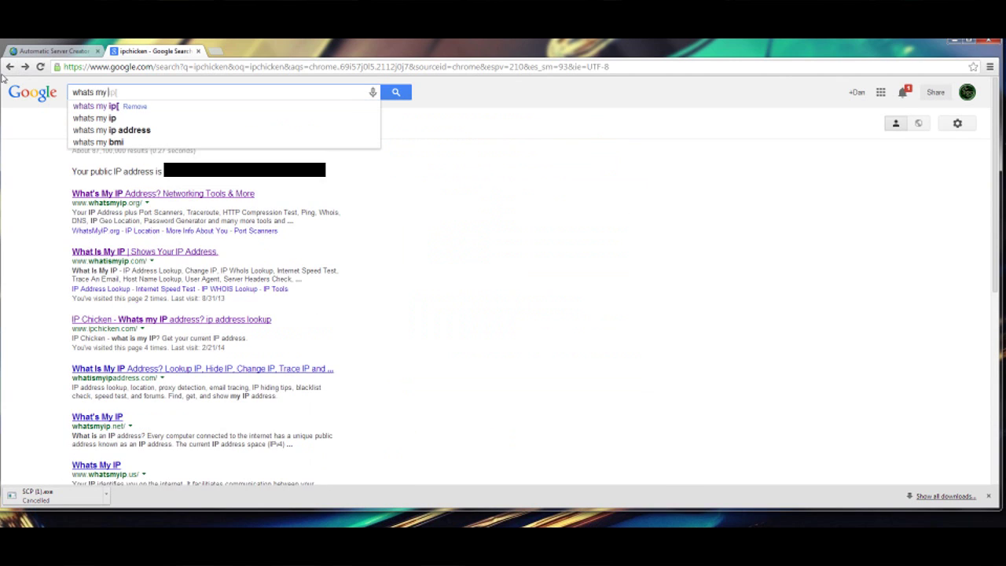
pyautogui.write('p')
pyautogui.press('Return')
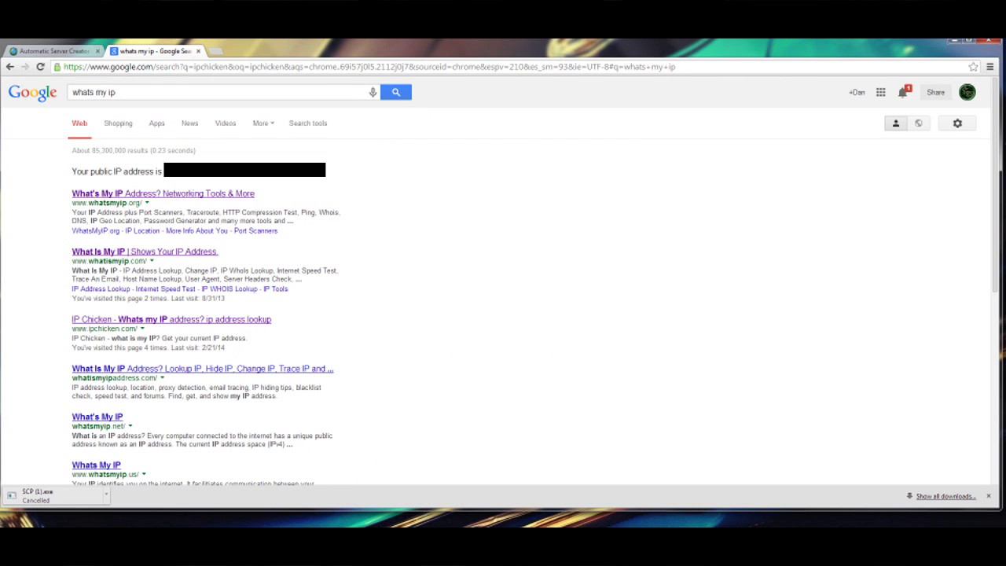
pyautogui.click(243, 179)
# Return to the new server setup, paste the copied address as the server's IP and set the port to 25565
pyautogui.click(951, 41)
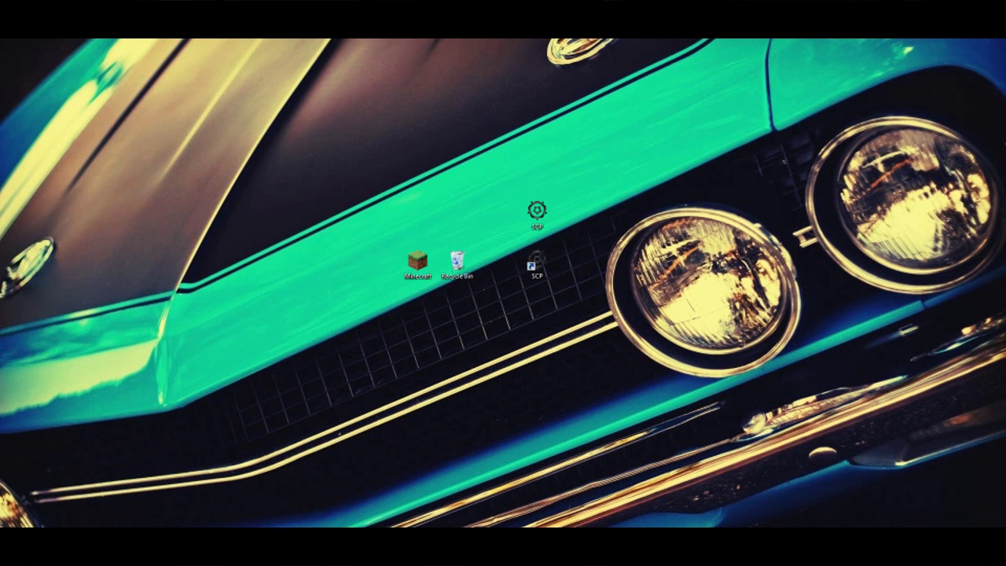
pyautogui.rightClick(523, 269)
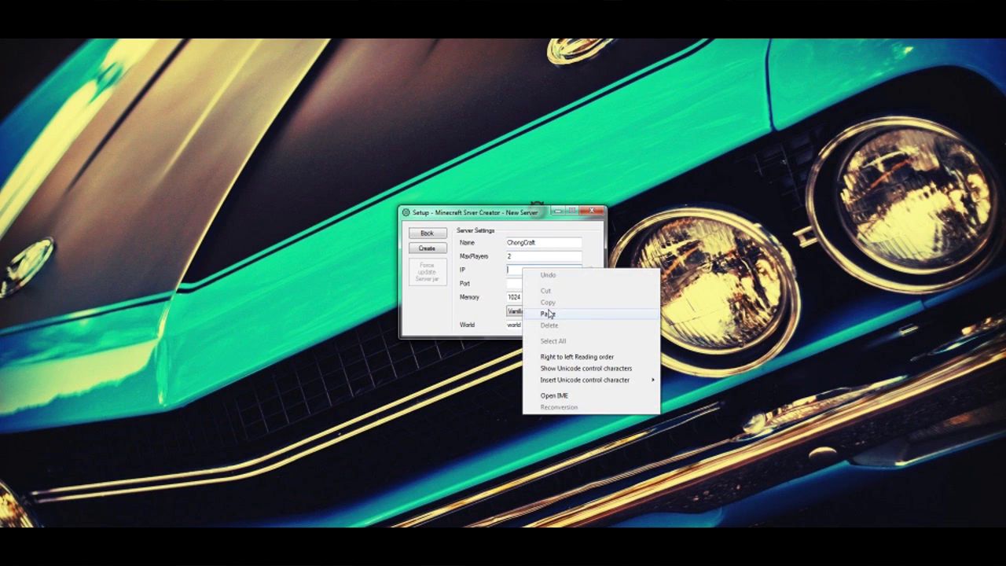
pyautogui.click(550, 314)
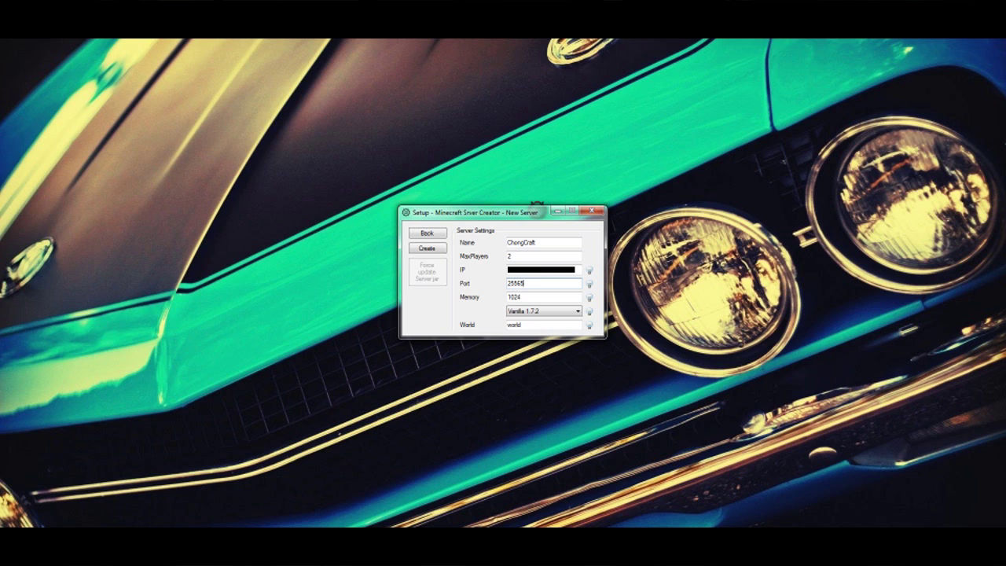
pyautogui.click(525, 311)
pyautogui.press('Tab')
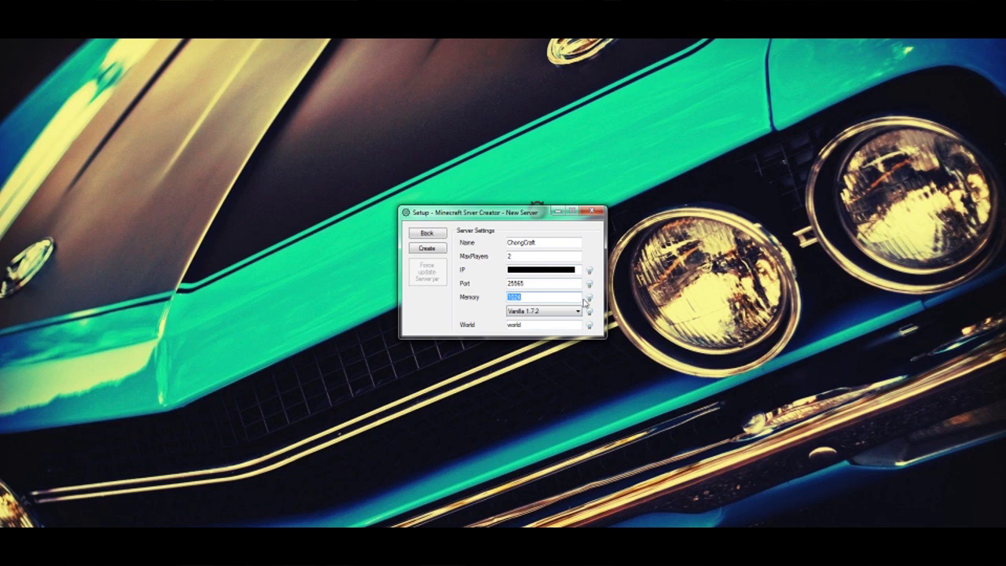
# Open Calculator beside the server setup window and multiply 1024 by 2
pyautogui.moveTo(590, 302)
pyautogui.press('super')
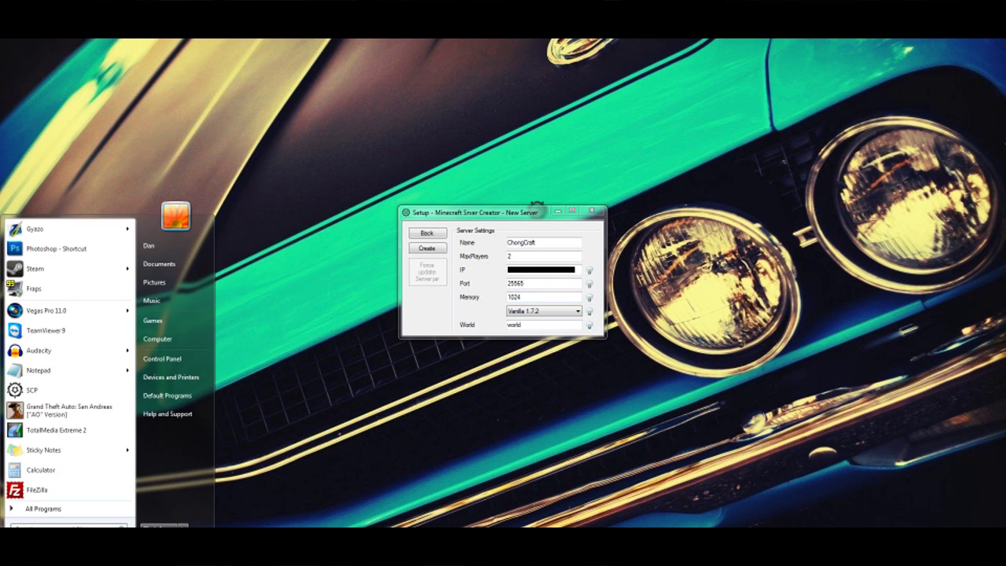
pyautogui.write('calc')
pyautogui.press('Return')
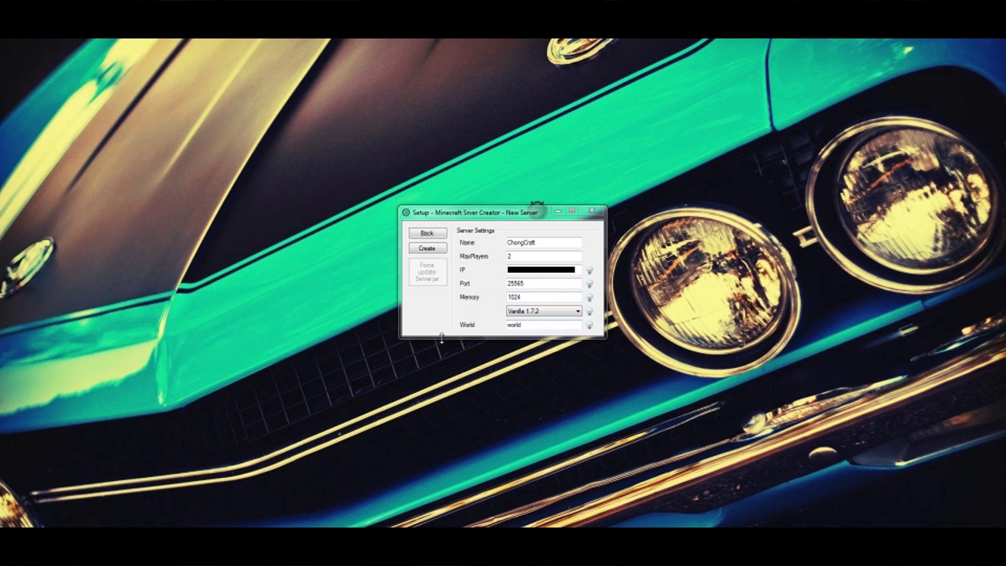
pyautogui.moveTo(924, 273); pyautogui.dragTo(653, 205)
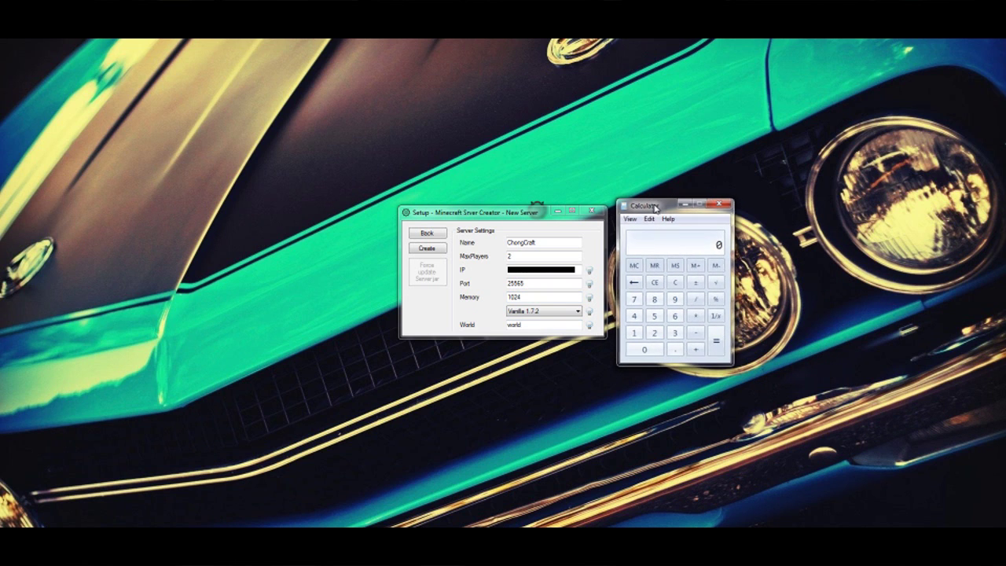
pyautogui.click(634, 332)
pyautogui.click(645, 350)
pyautogui.click(655, 332)
pyautogui.click(635, 316)
pyautogui.click(695, 315)
pyautogui.press('2')
pyautogui.click(715, 341)
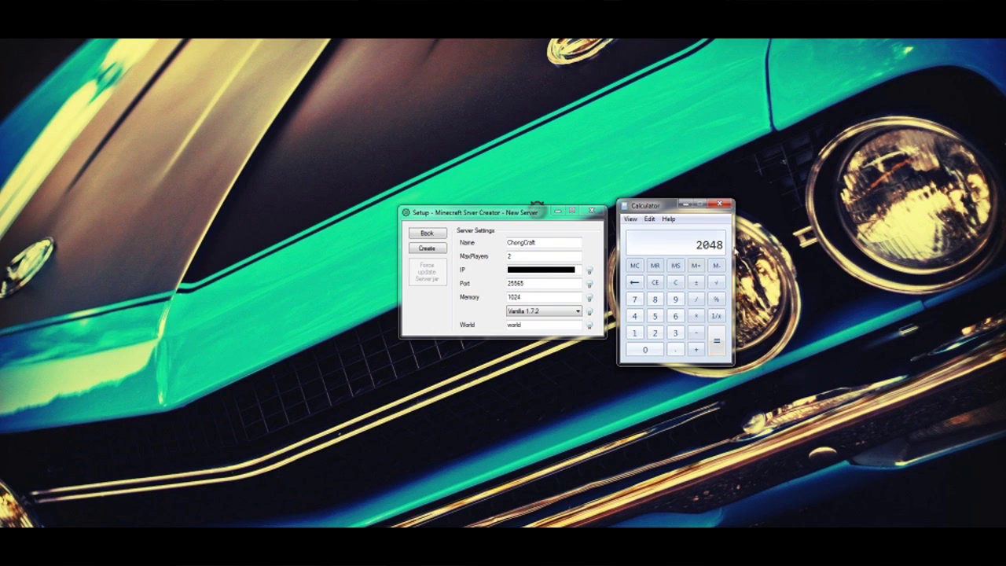
# Set the server's memory to 2048 in the setup window
pyautogui.hotkey('alt', 'Tab')
pyautogui.write('204')
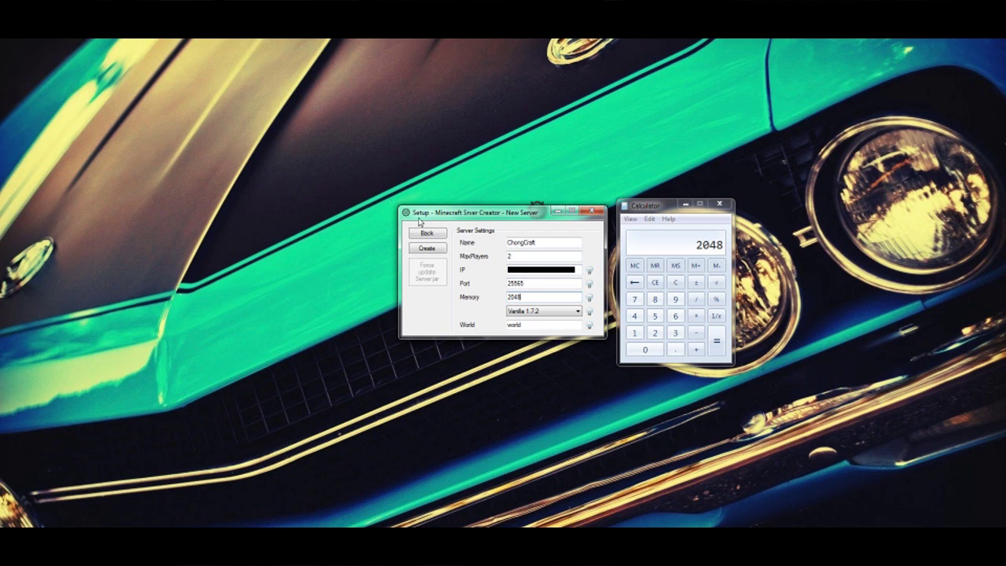
pyautogui.doubleClick(509, 296)
pyautogui.doubleClick(509, 256)
pyautogui.doubleClick(511, 296)
# Choose Vanilla 1.7.2 as the server version and enter world as the world name
pyautogui.click(531, 313)
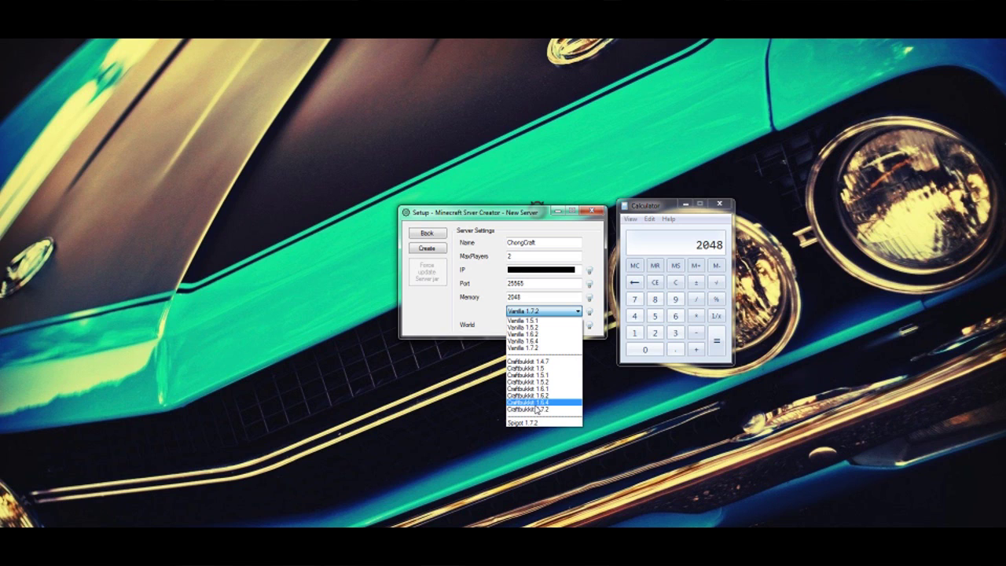
pyautogui.click(553, 349)
pyautogui.press('Tab')
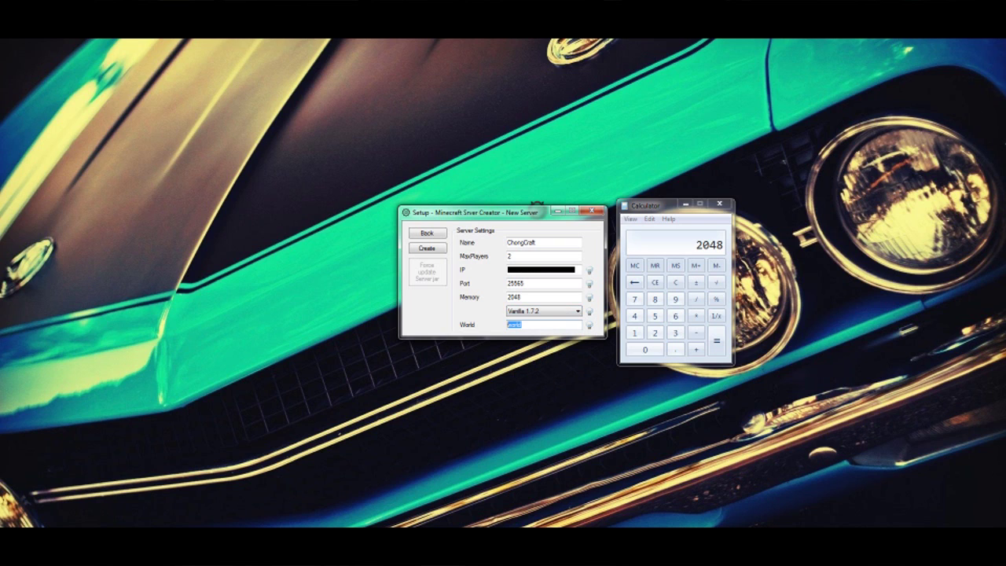
pyautogui.click(590, 330)
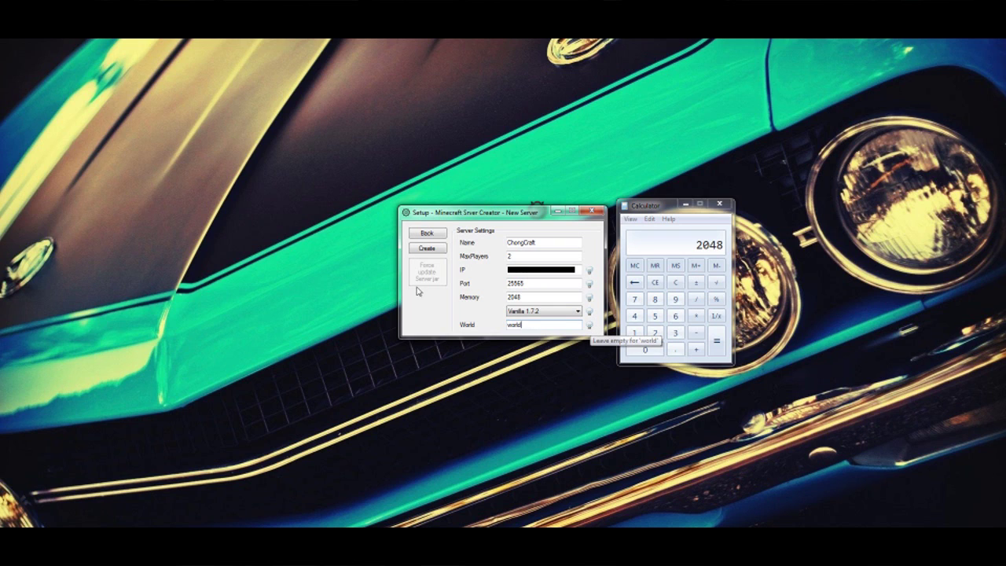
pyautogui.doubleClick(514, 325)
pyautogui.write('world')
pyautogui.doubleClick(522, 325)
pyautogui.write('world')
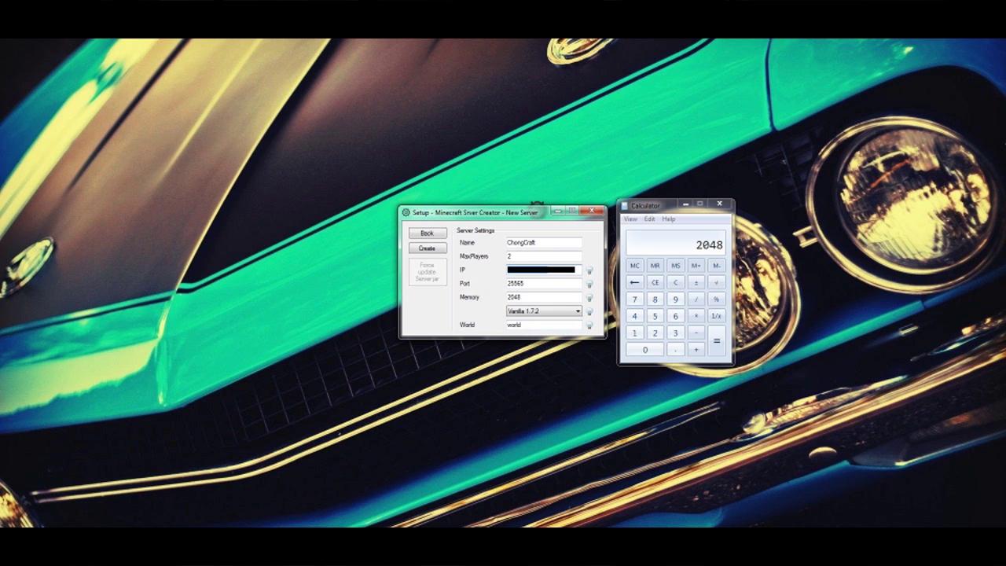
pyautogui.hotkey('alt', 'Tab')
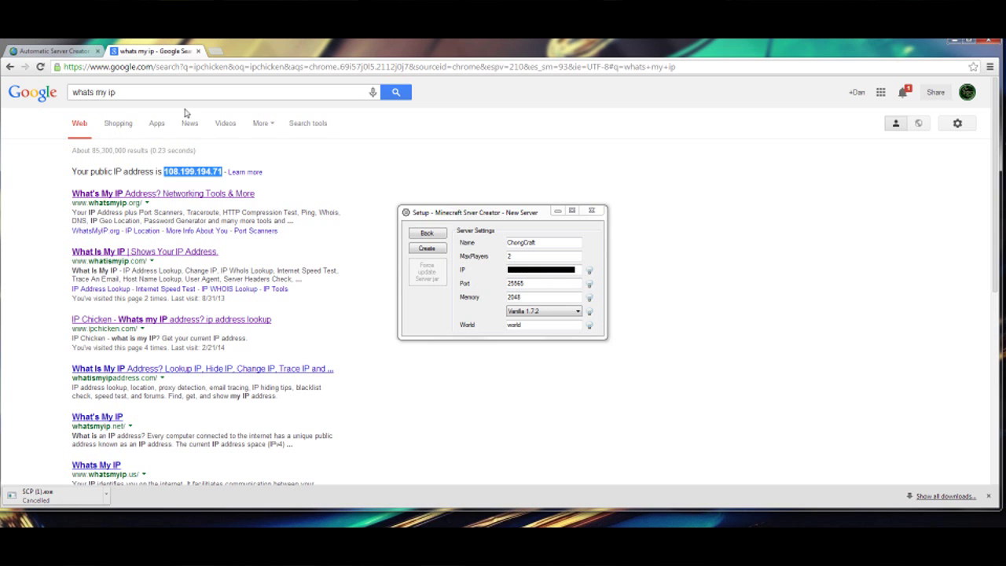
pyautogui.click(953, 41)
pyautogui.click(536, 207)
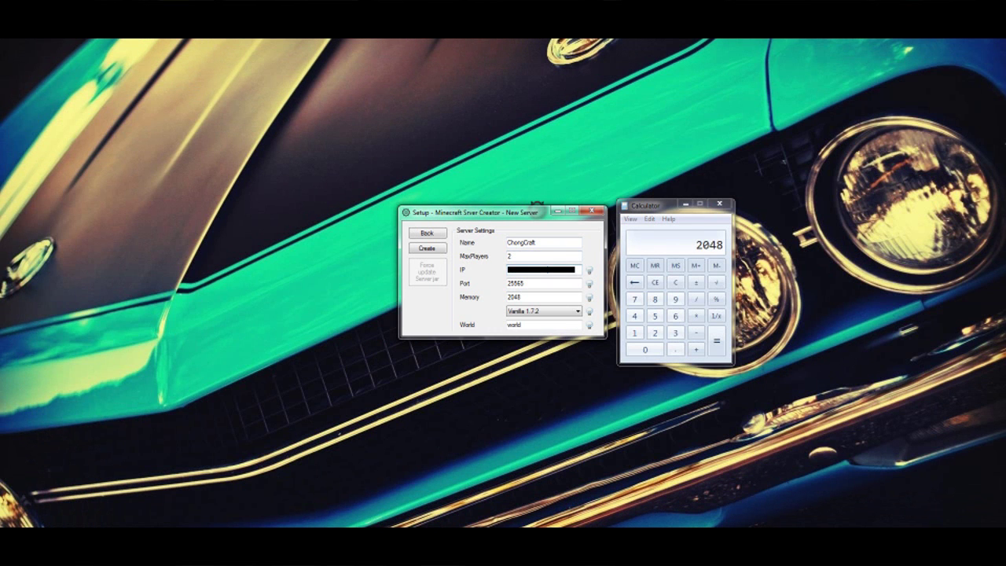
# Create the server with these settings, close Calculator and open the ChongCraft server's folder
pyautogui.click(418, 250)
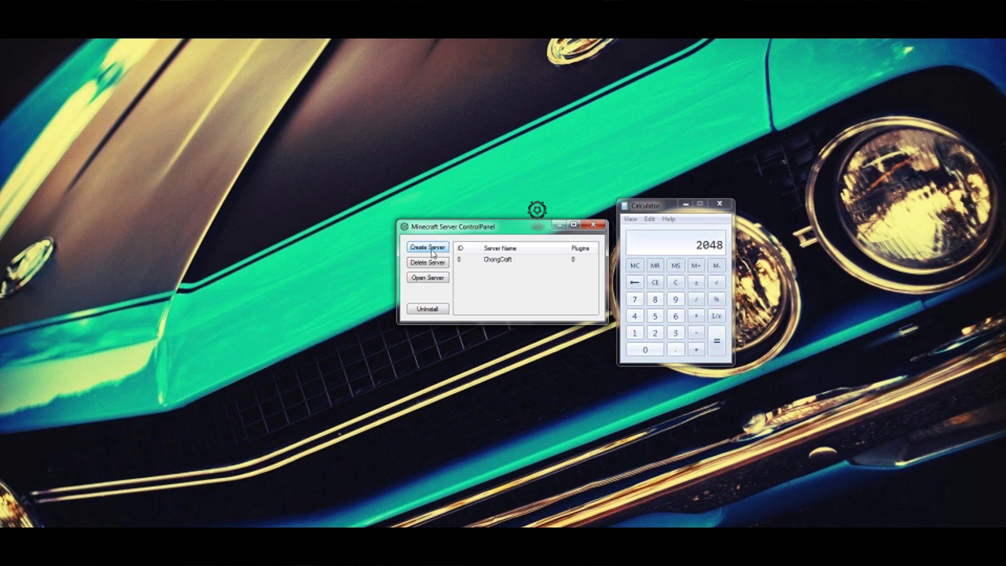
pyautogui.click(494, 261)
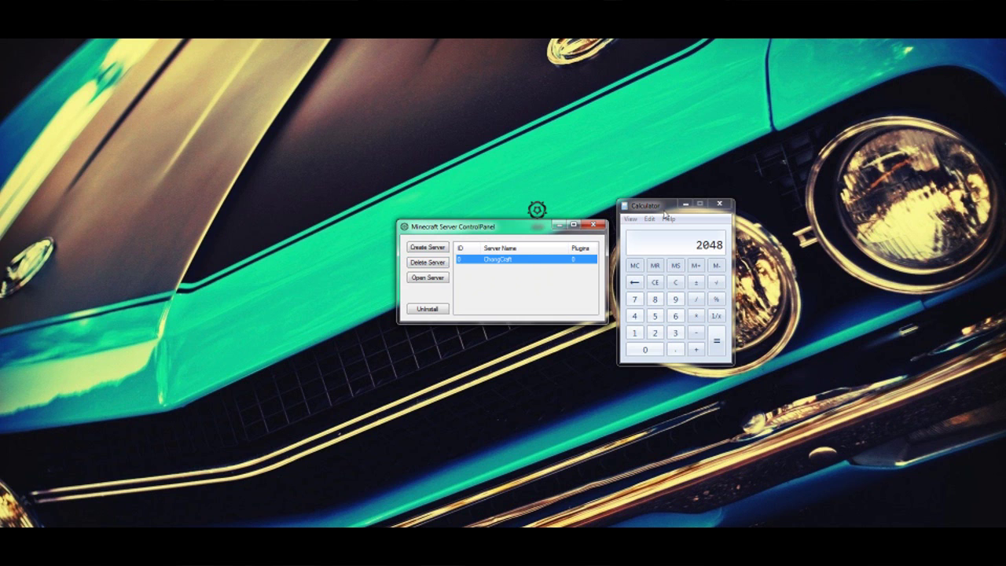
pyautogui.click(719, 205)
pyautogui.click(427, 277)
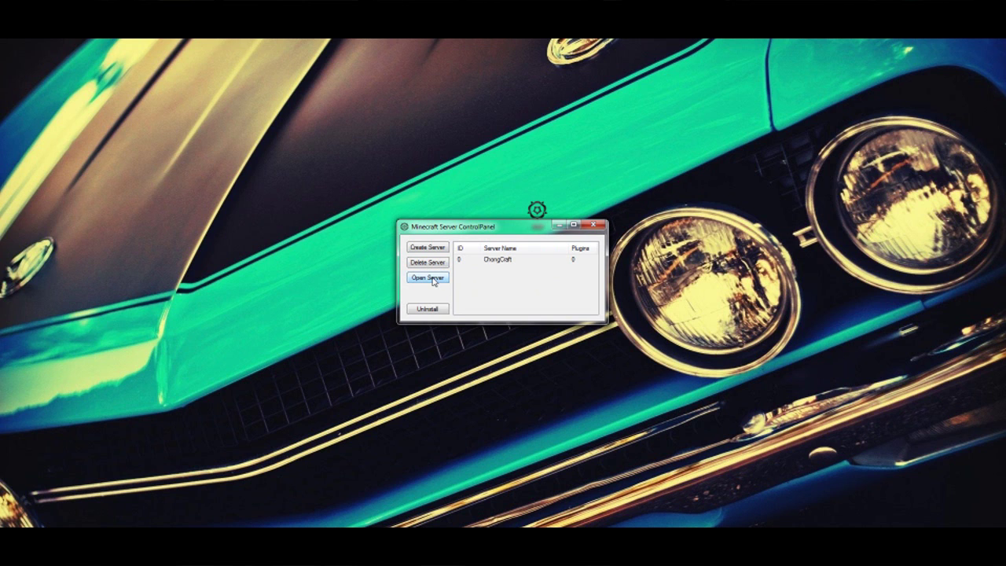
pyautogui.moveTo(233, 155); pyautogui.dragTo(501, 151)
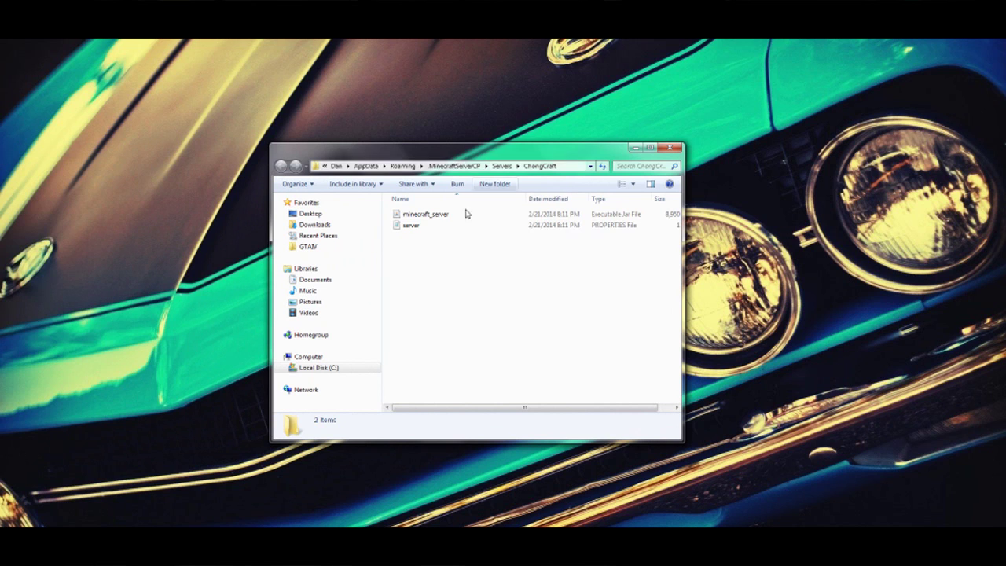
# Set level-name to worldXX in the server properties file, save it and close Notepad
pyautogui.doubleClick(410, 225)
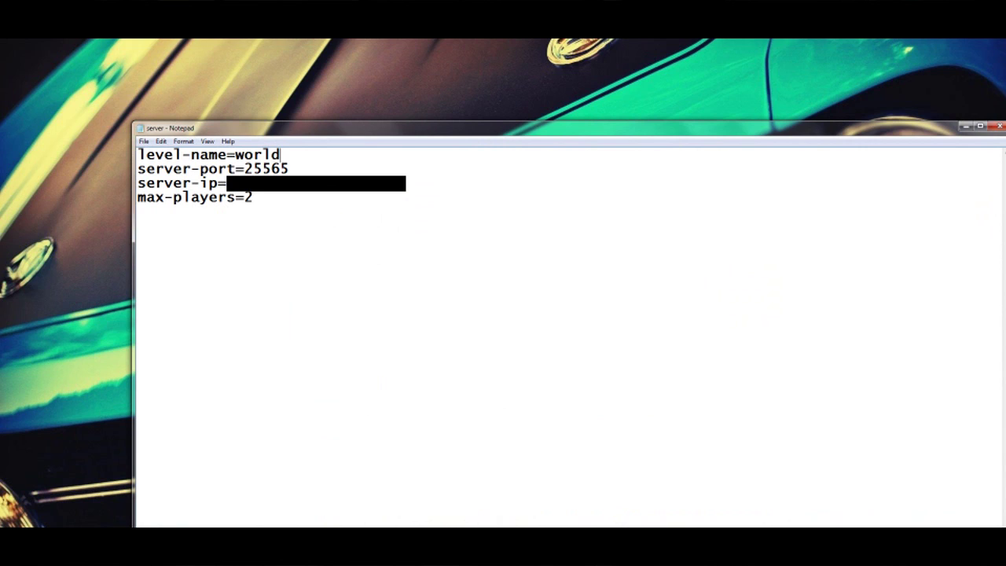
pyautogui.doubleClick(259, 155)
pyautogui.moveTo(280, 154); pyautogui.dragTo(235, 155)
pyautogui.click(280, 155)
pyautogui.write('XX')
pyautogui.click(998, 127)
pyautogui.click(476, 286)
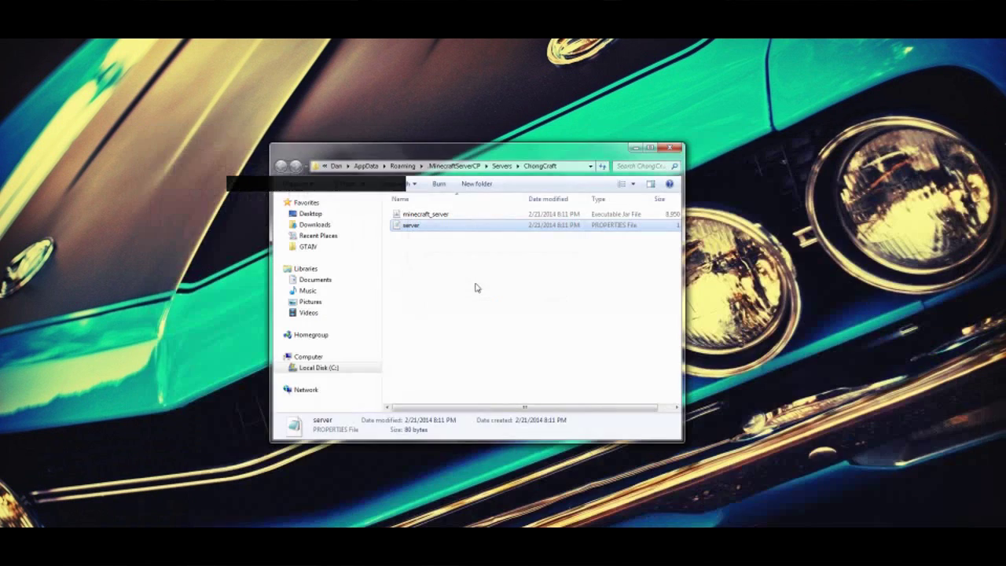
# Run the minecraft_server file from the ChongCraft folder, then close the Minecraft server window
pyautogui.click(410, 215)
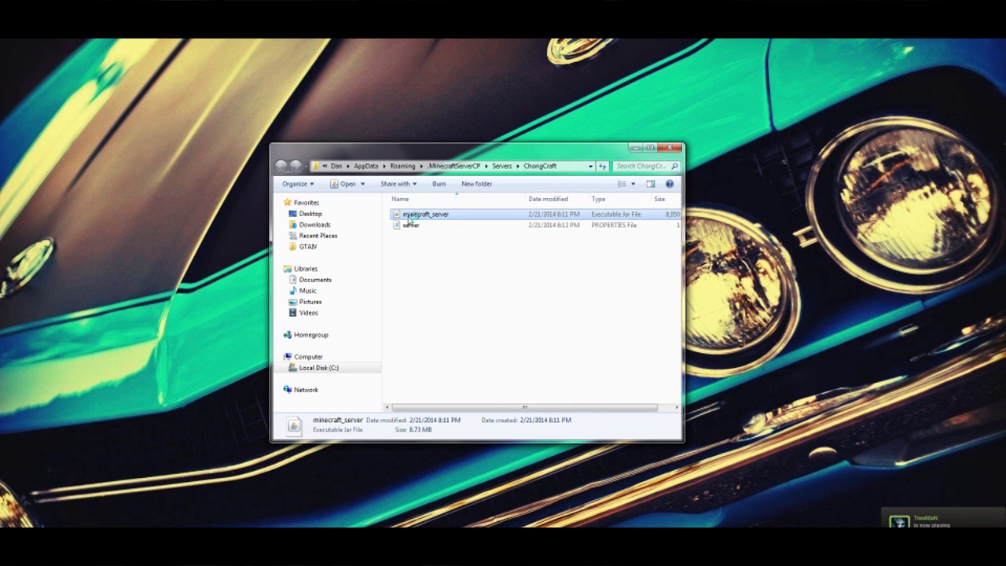
pyautogui.doubleClick(409, 217)
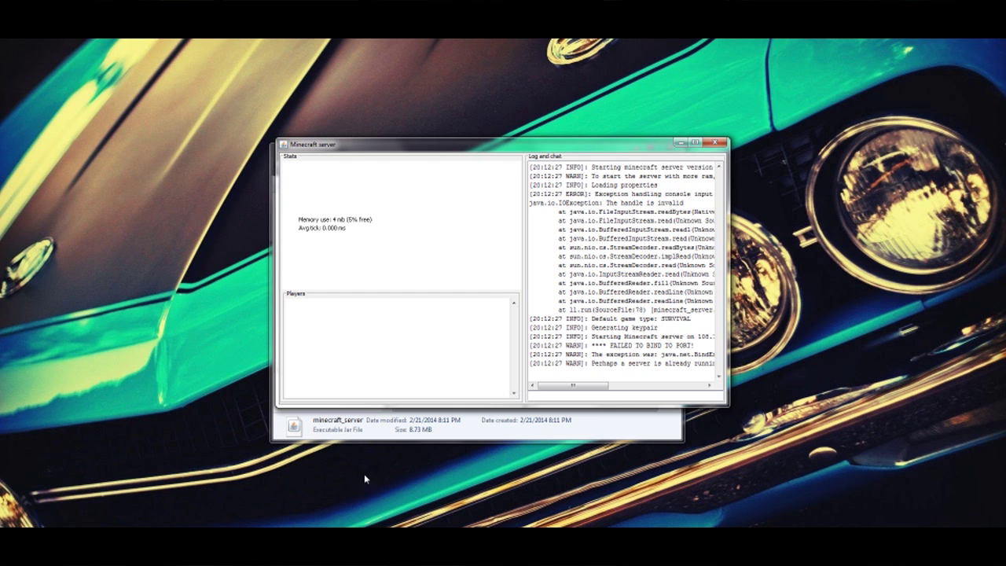
pyautogui.click(714, 142)
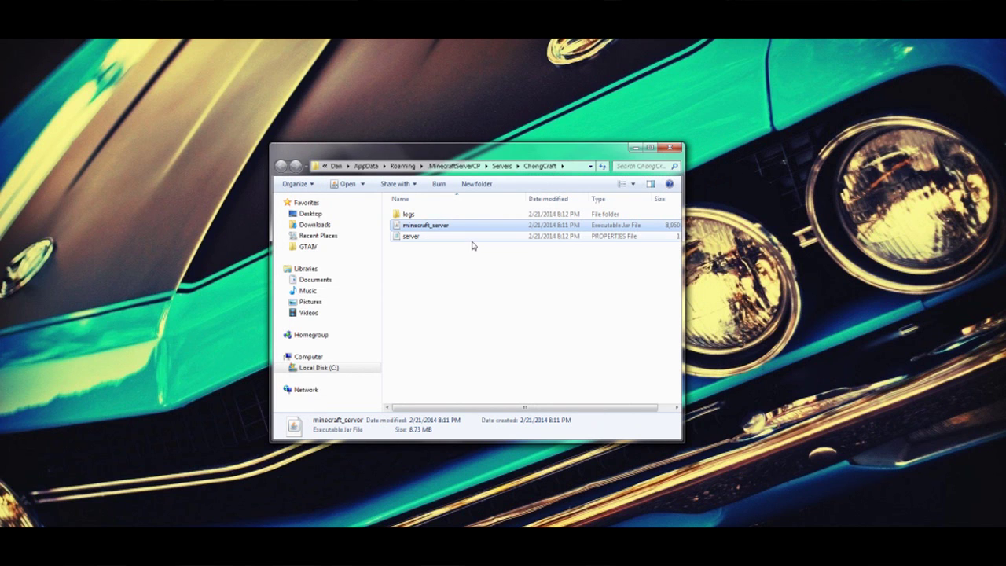
# Edit the regenerated server properties file, save and close it, and run minecraft_server again
pyautogui.doubleClick(471, 237)
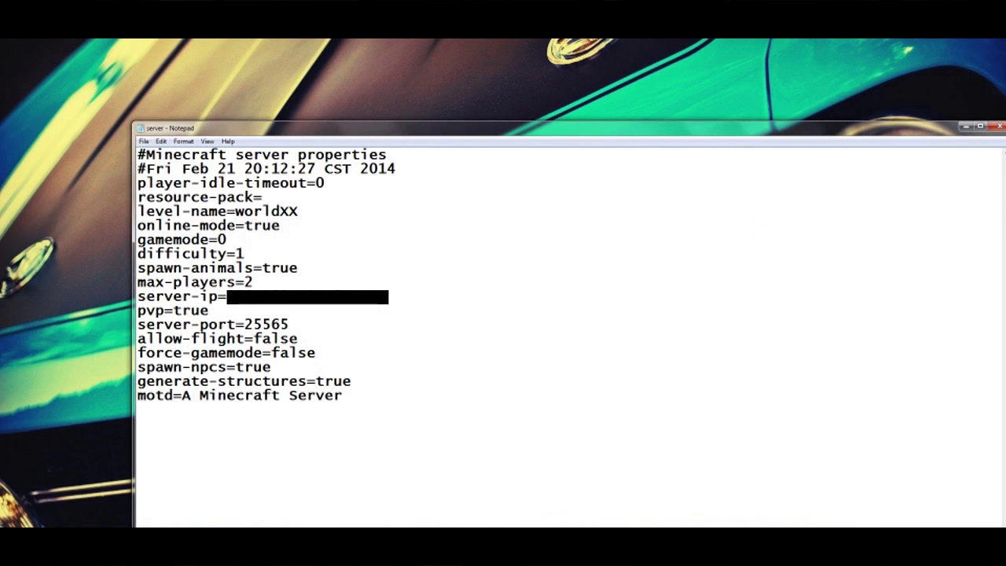
pyautogui.press('BackSpace')
pyautogui.write('8')
pyautogui.click(998, 126)
pyautogui.click(479, 282)
pyautogui.click(429, 226)
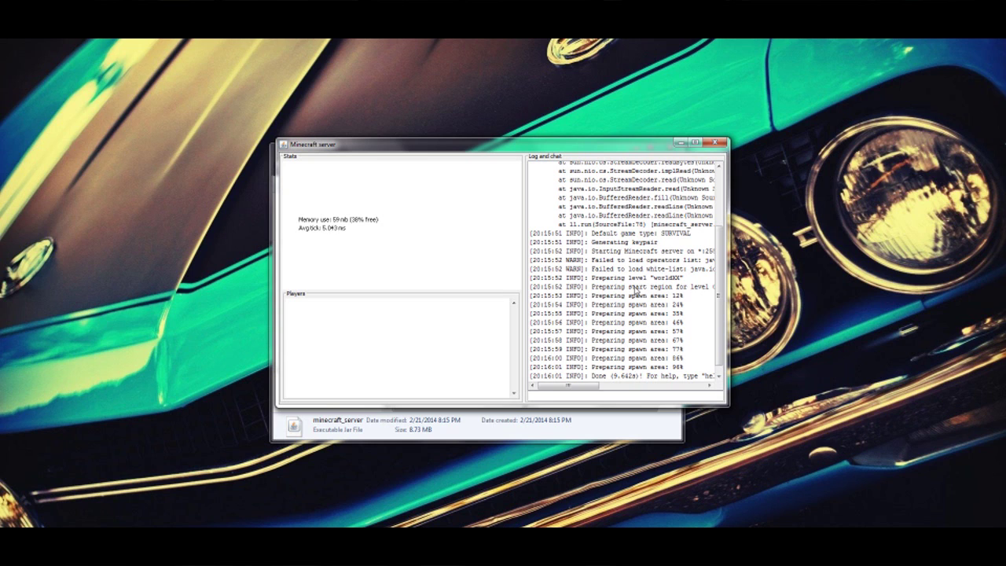
# Minimize the server window and inspect the contents of the worldXX folder, then return to the ChongCraft folder
pyautogui.click(681, 144)
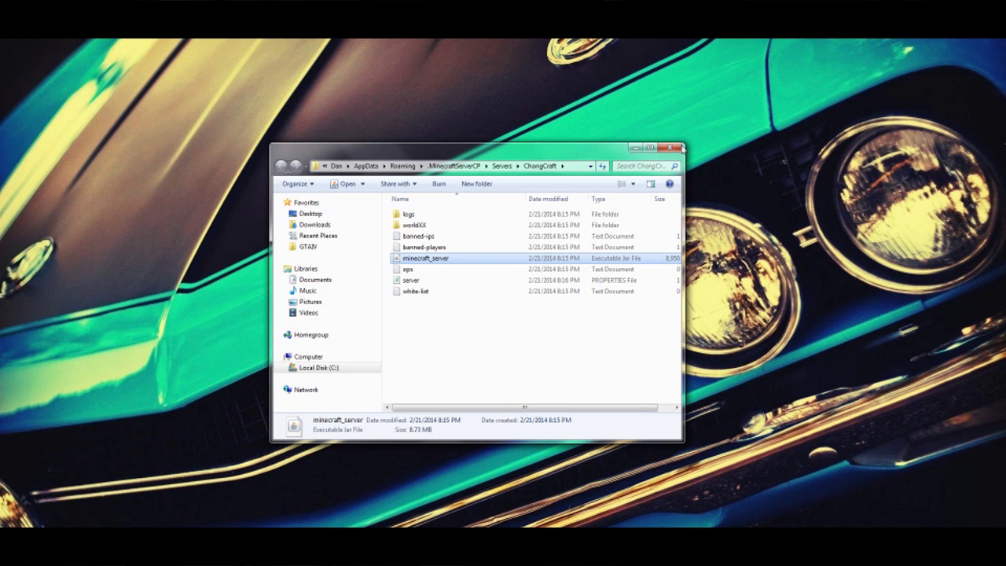
pyautogui.doubleClick(414, 225)
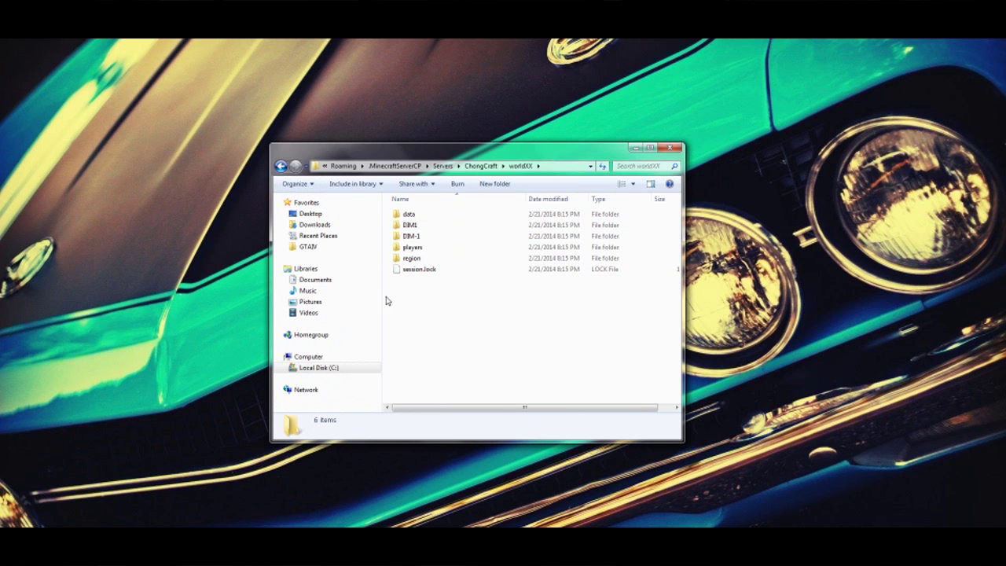
pyautogui.click(281, 166)
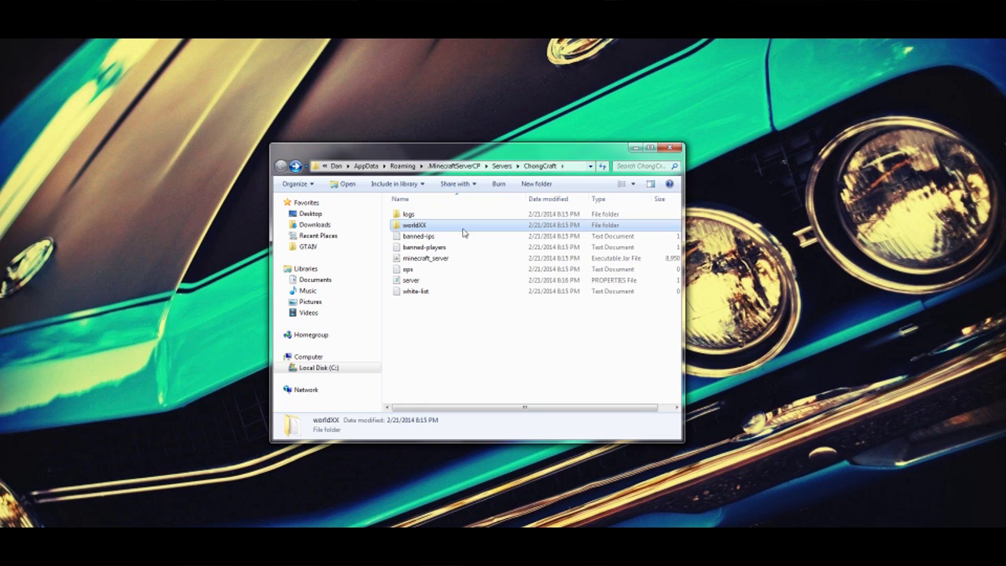
pyautogui.moveTo(428, 227)
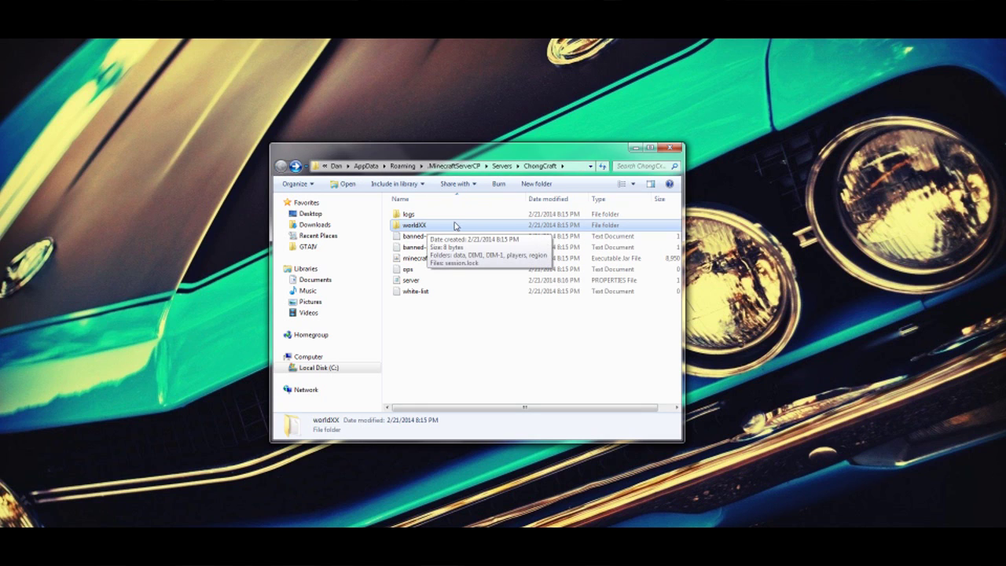
pyautogui.click(838, 238)
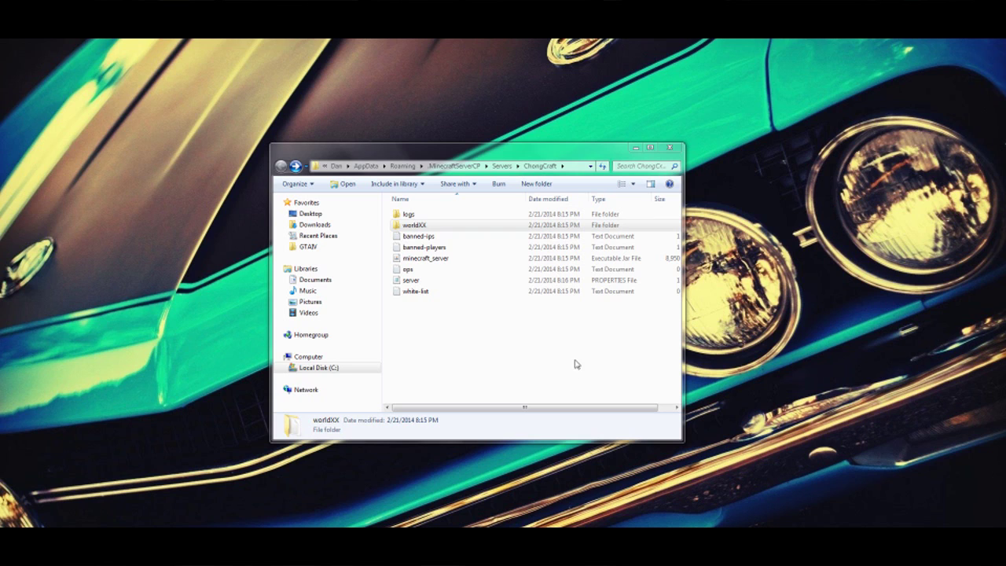
pyautogui.click(409, 226)
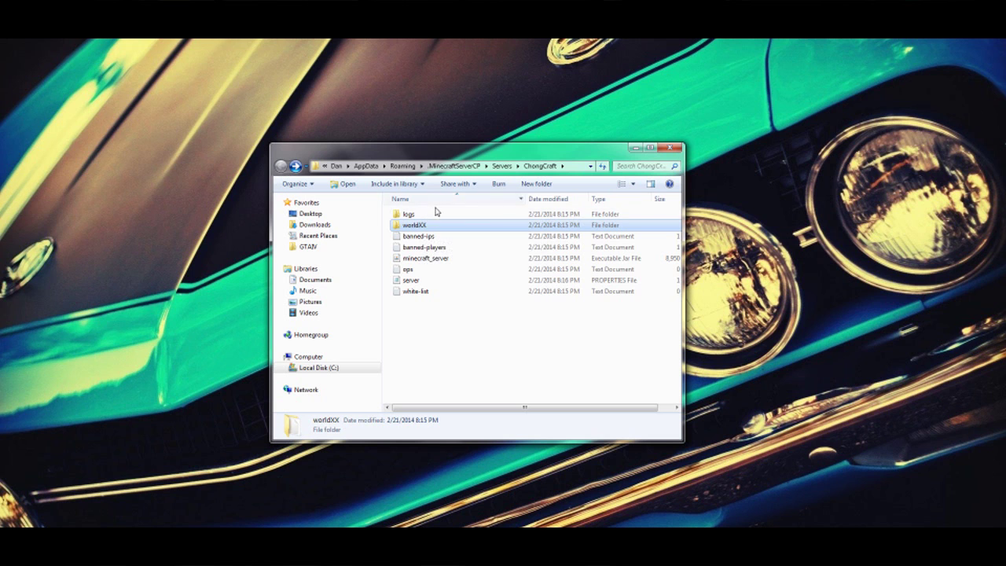
# Bring back the Minecraft server window, move it clear of the desktop shortcuts, and close the ChongCraft folder and the server control panel
pyautogui.doubleClick(425, 259)
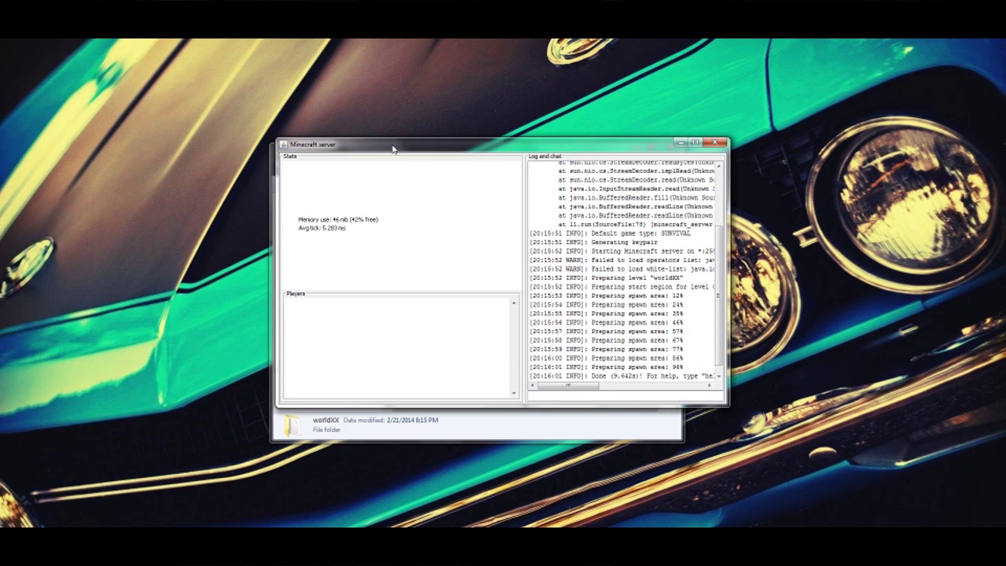
pyautogui.moveTo(393, 148); pyautogui.dragTo(664, 154)
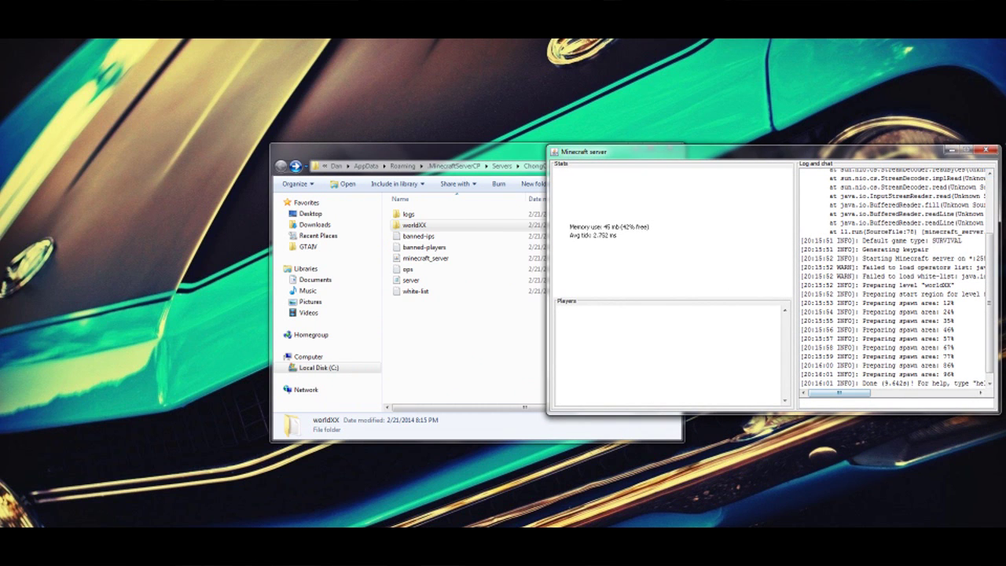
pyautogui.moveTo(524, 153); pyautogui.dragTo(388, 153)
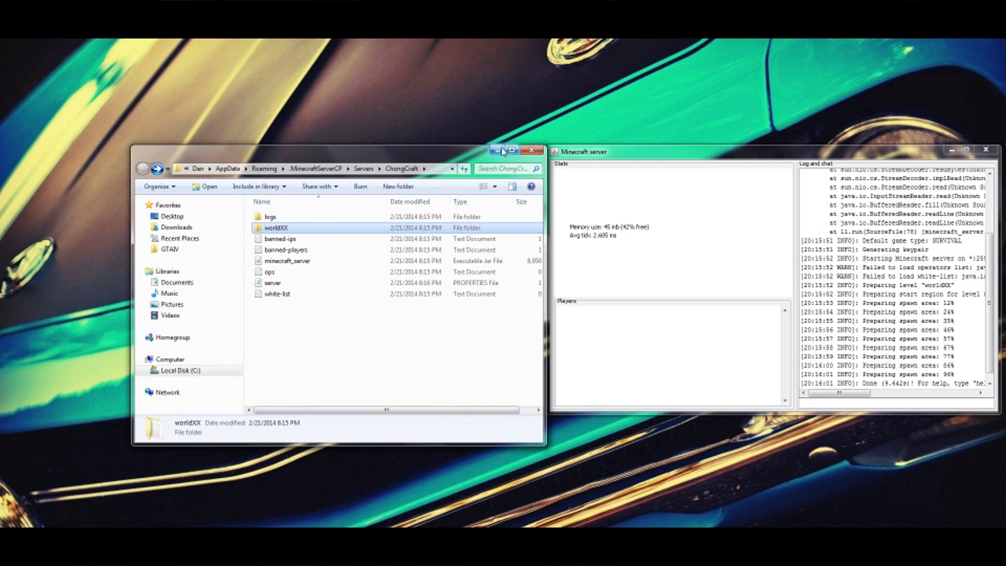
pyautogui.click(525, 152)
pyautogui.click(491, 267)
pyautogui.click(560, 226)
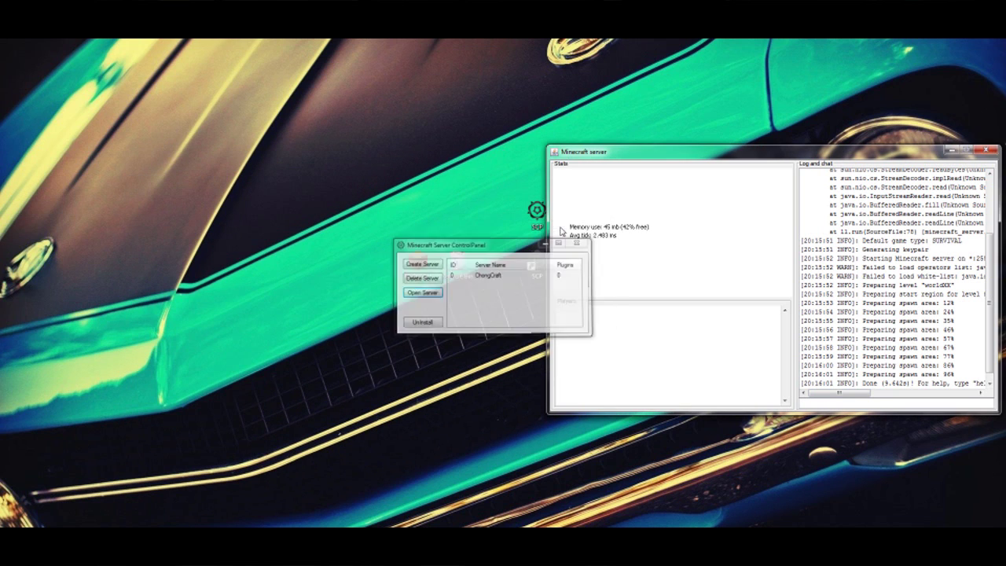
# Start Minecraft through its launcher, maximize the game window and open the multiplayer server list
pyautogui.doubleClick(417, 264)
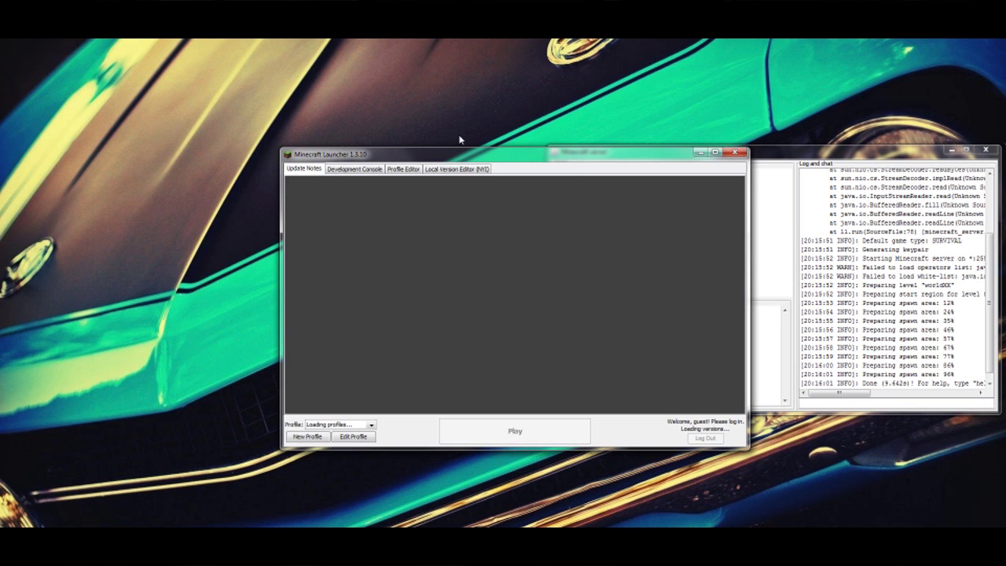
pyautogui.click(511, 437)
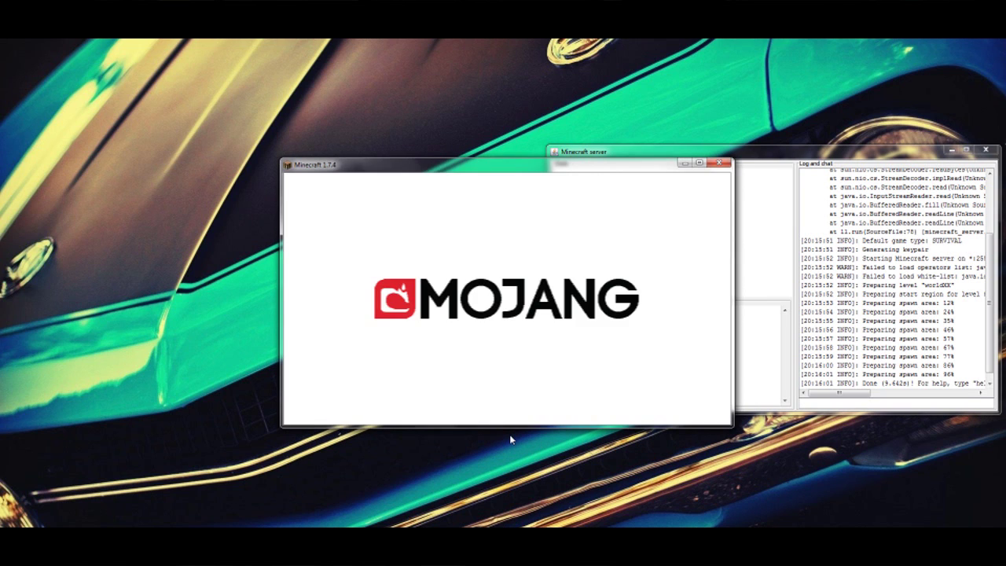
pyautogui.click(700, 163)
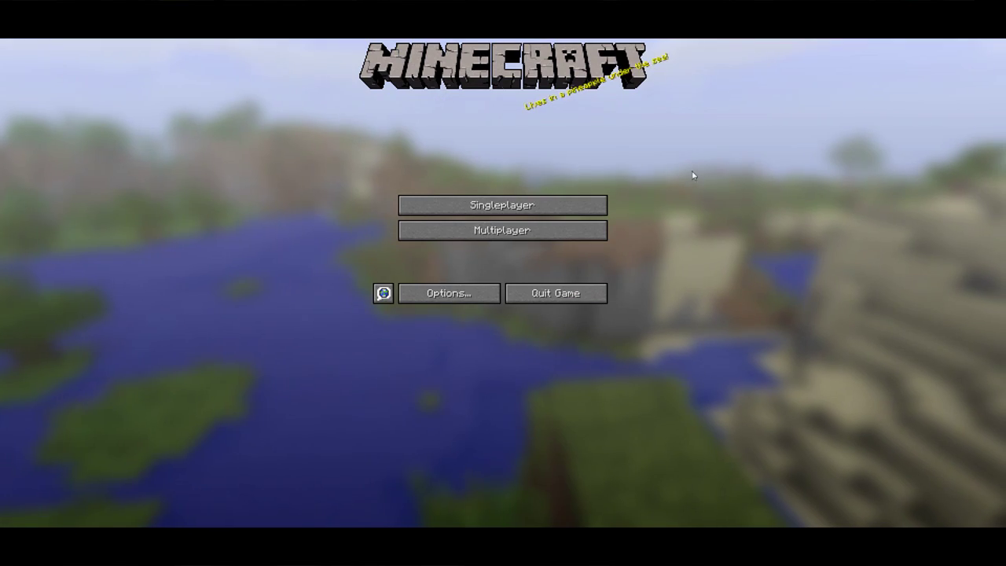
pyautogui.click(576, 238)
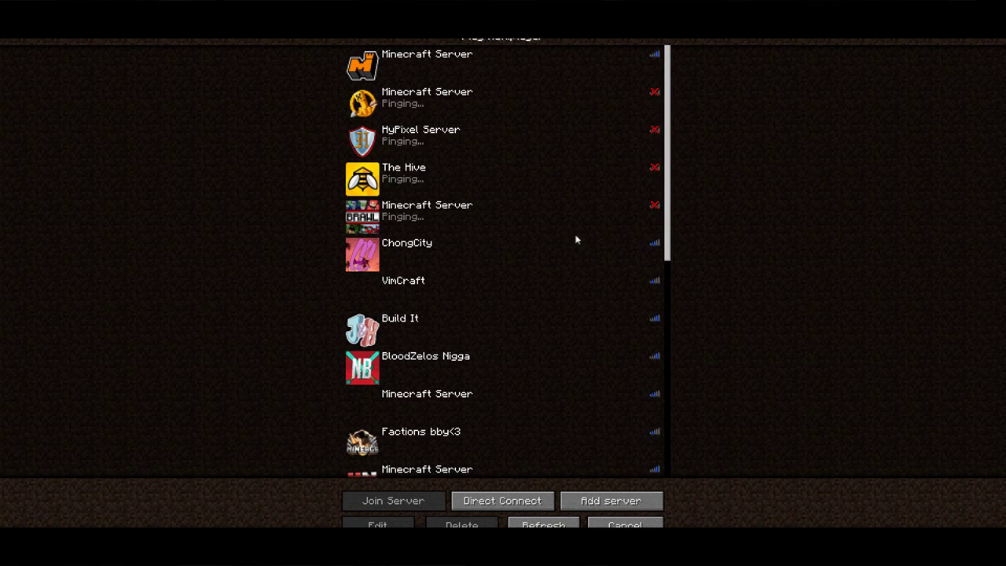
# Add a multiplayer server named ChongCraft with the address localhost
pyautogui.click(580, 499)
pyautogui.press('BackSpace')
pyautogui.press('BackSpace')
pyautogui.press('BackSpace')
pyautogui.press('BackSpace')
pyautogui.press('BackSpace')
pyautogui.press('BackSpace')
pyautogui.press('BackSpace')
pyautogui.press('BackSpace')
pyautogui.press('BackSpace')
pyautogui.press('BackSpace')
pyautogui.press('BackSpace')
pyautogui.press('BackSpace')
pyautogui.press('BackSpace')
pyautogui.press('BackSpace')
pyautogui.press('BackSpace')
pyautogui.press('BackSpace')
pyautogui.write('ChongCraft')
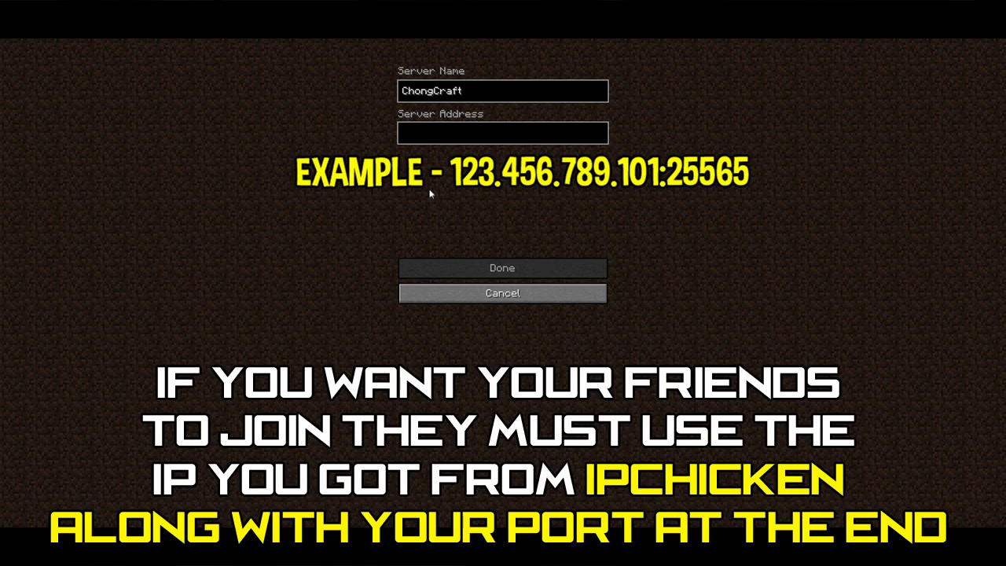
pyautogui.write('localhost')
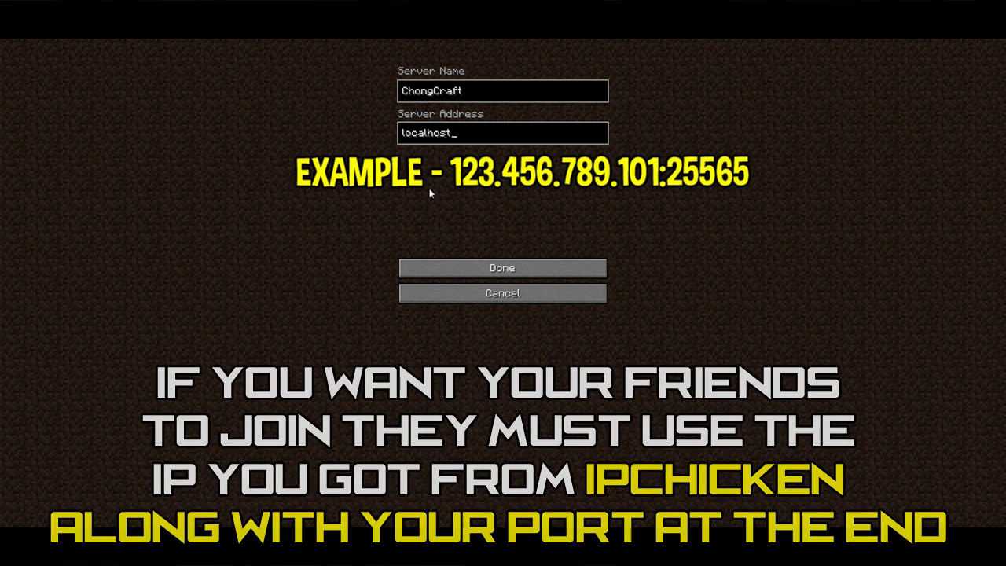
pyautogui.click(485, 268)
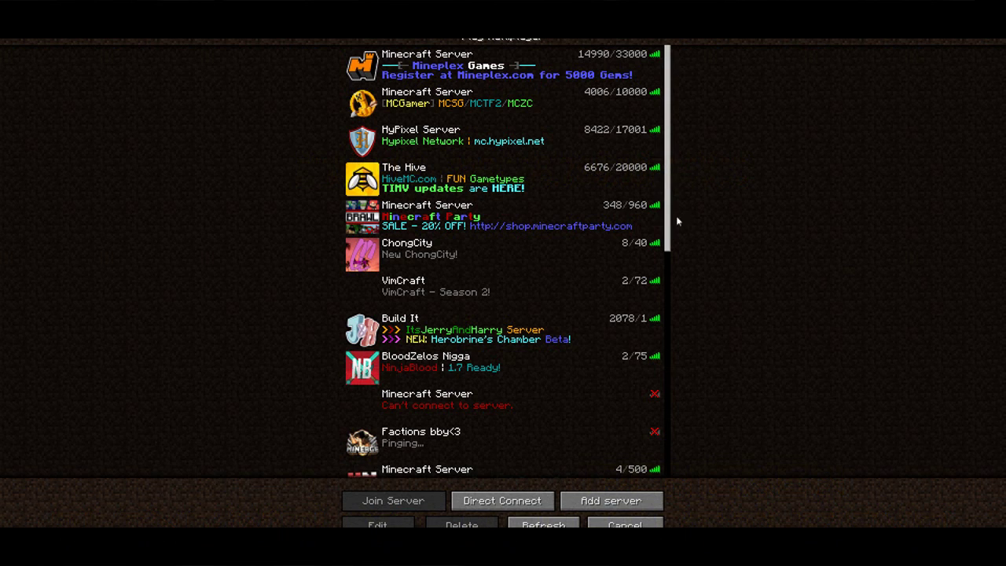
# Delete the Minecraft Server entry directly above ChongCraft from the multiplayer list
pyautogui.moveTo(667, 230); pyautogui.dragTo(657, 454)
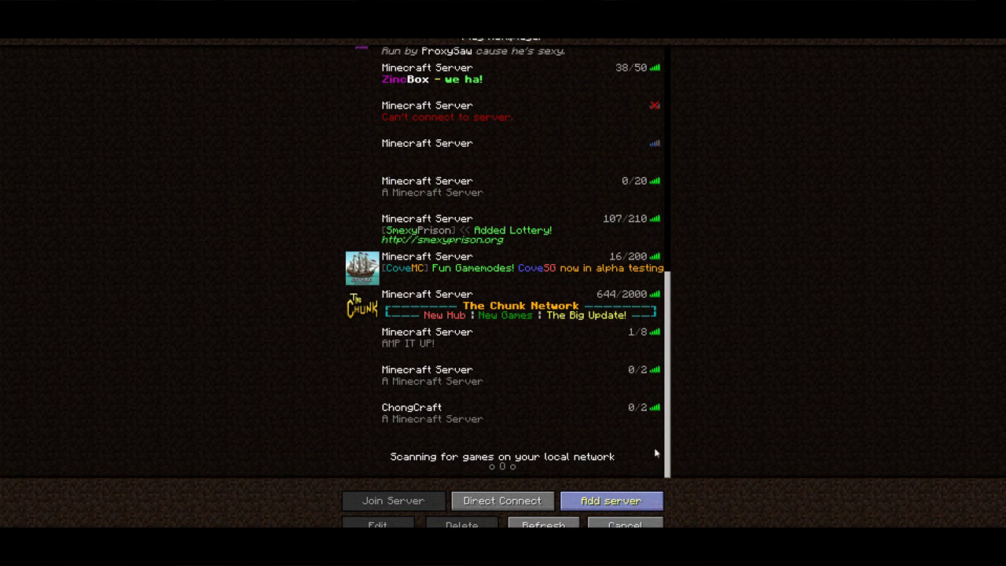
pyautogui.click(602, 383)
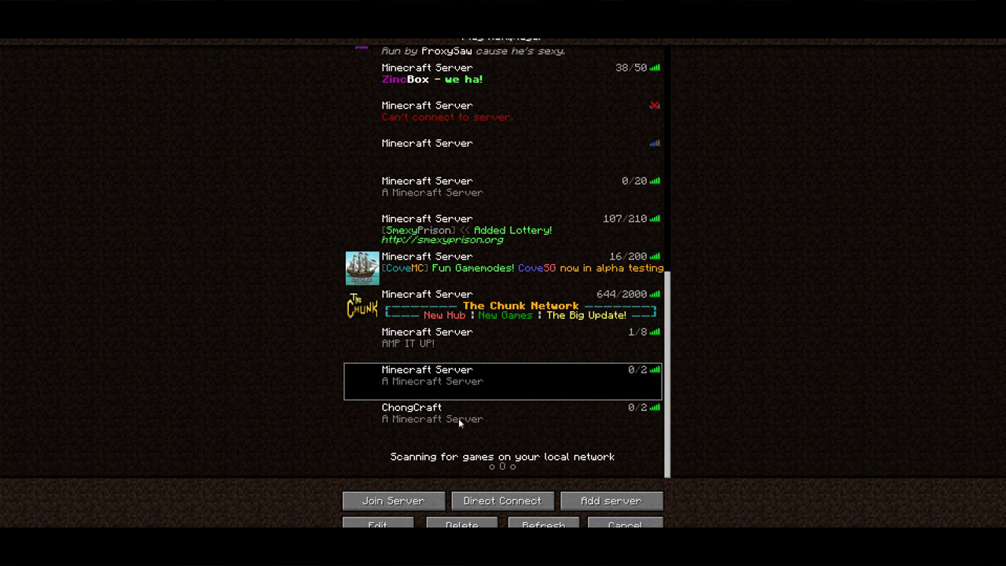
pyautogui.click(438, 525)
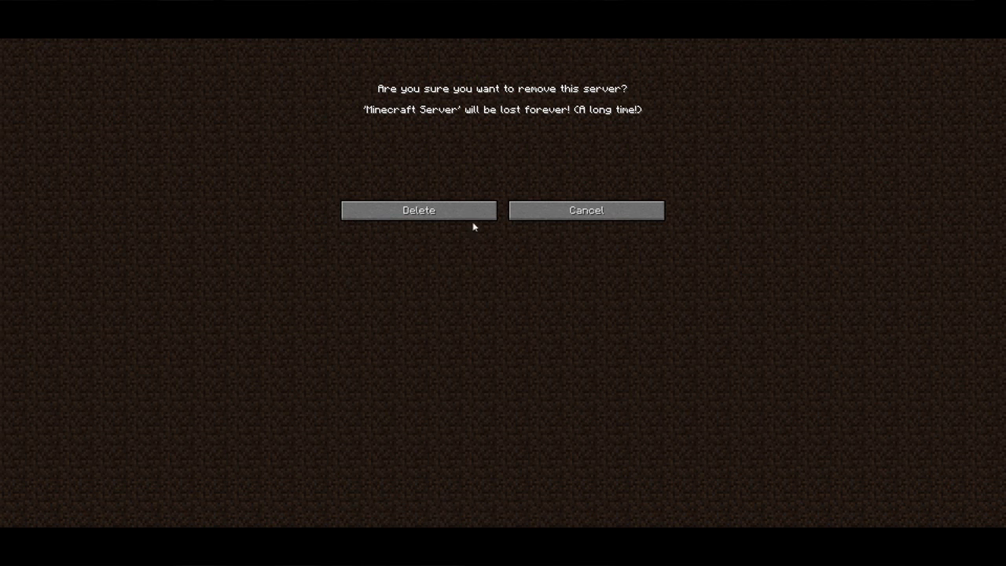
pyautogui.click(472, 218)
# Join the ChongCraft server, and briefly show and hide the debug information
pyautogui.click(569, 413)
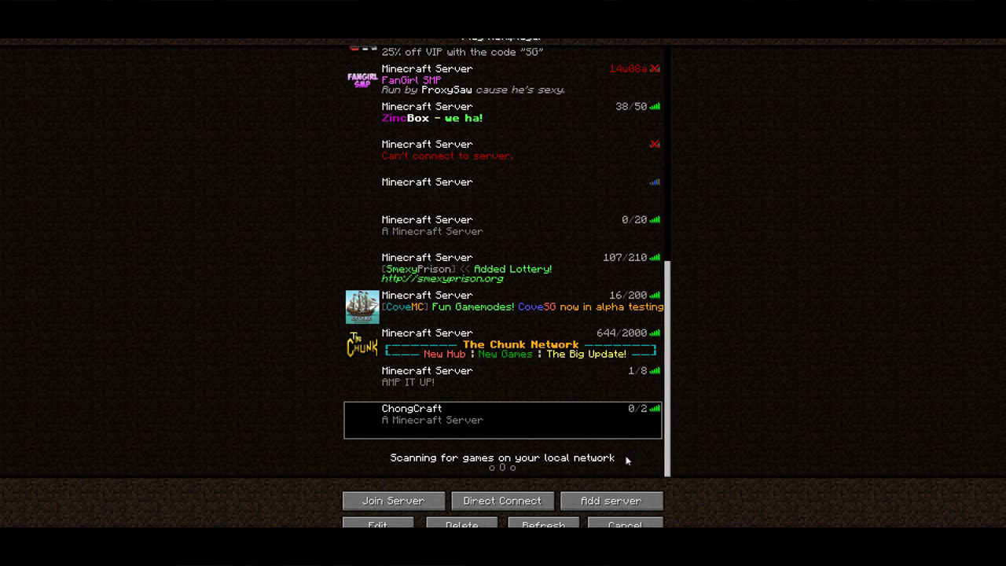
pyautogui.click(429, 495)
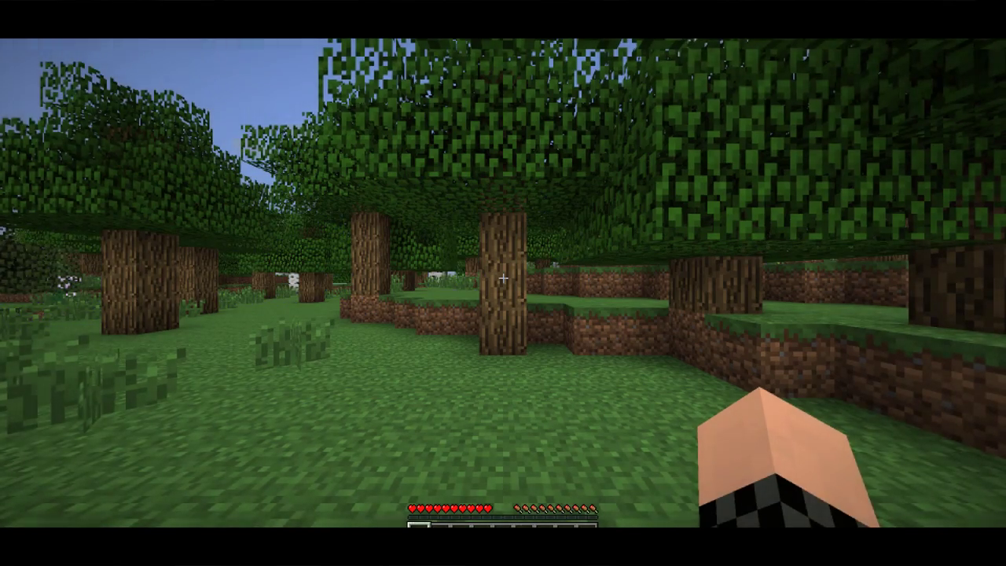
pyautogui.press('w')
pyautogui.press('F3')
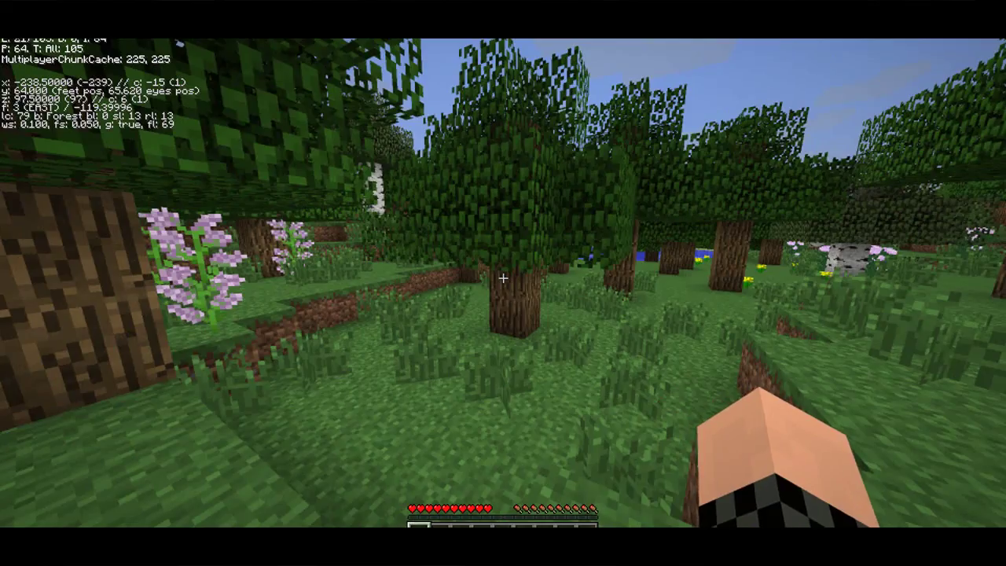
pyautogui.press('F3')
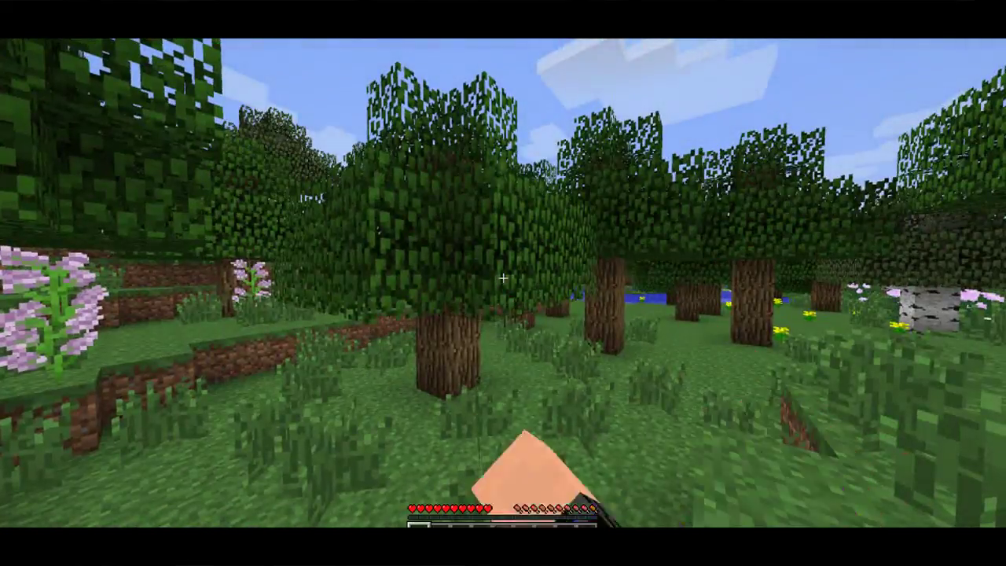
# Walk around the forest near the spawn point and break some tall grass to test the server world
pyautogui.click(503, 277)
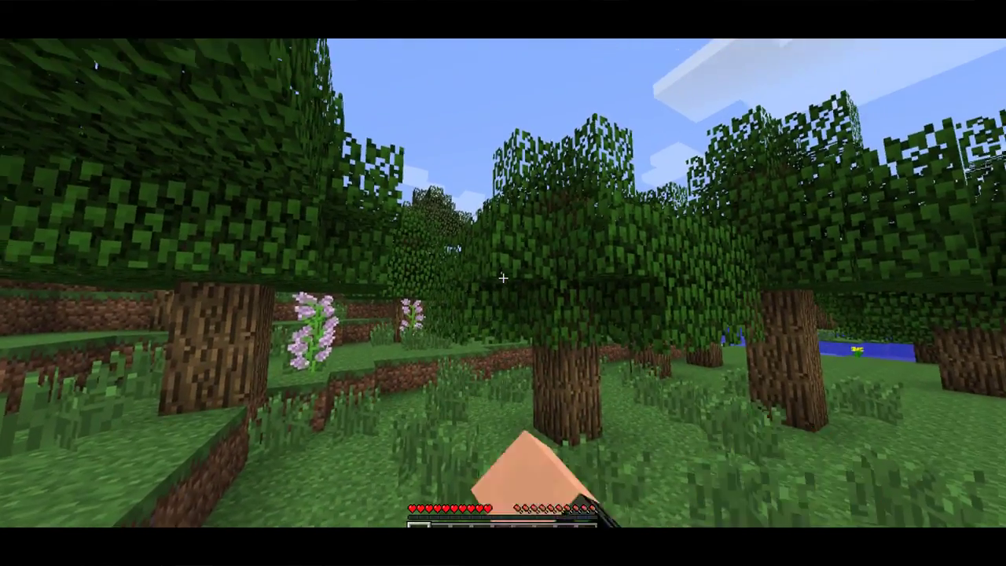
pyautogui.click(503, 277)
pyautogui.press('w')
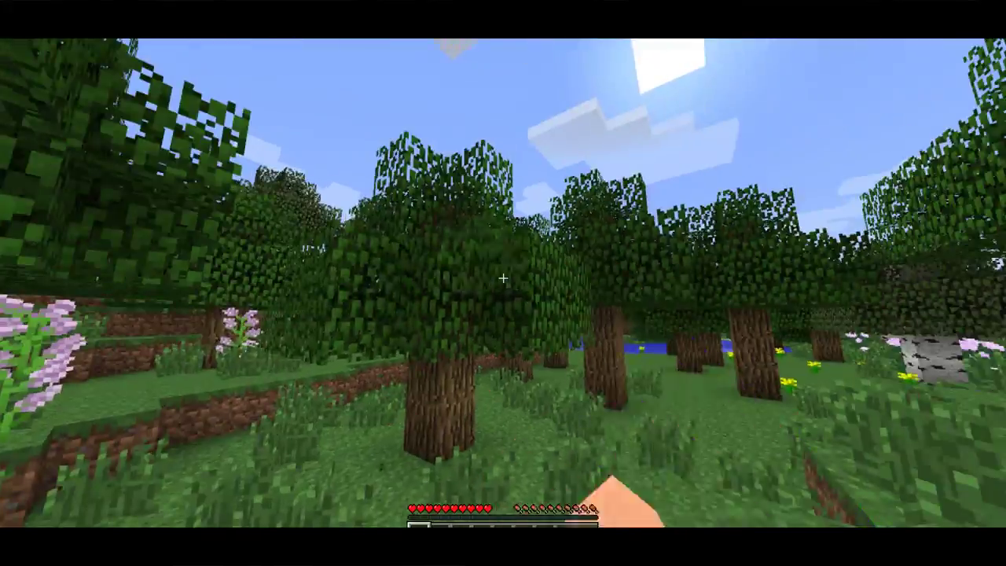
pyautogui.press('w')
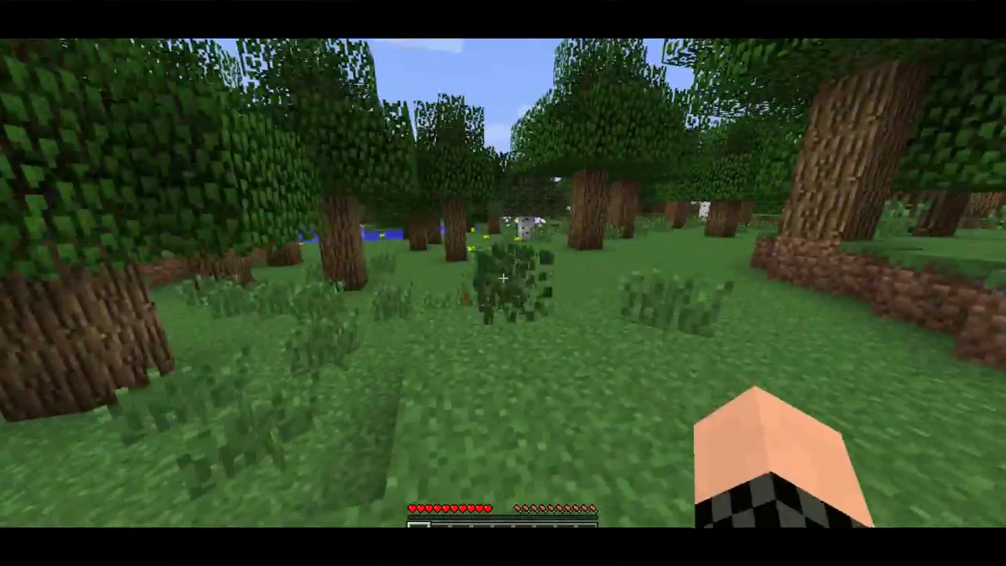
pyautogui.click(503, 277)
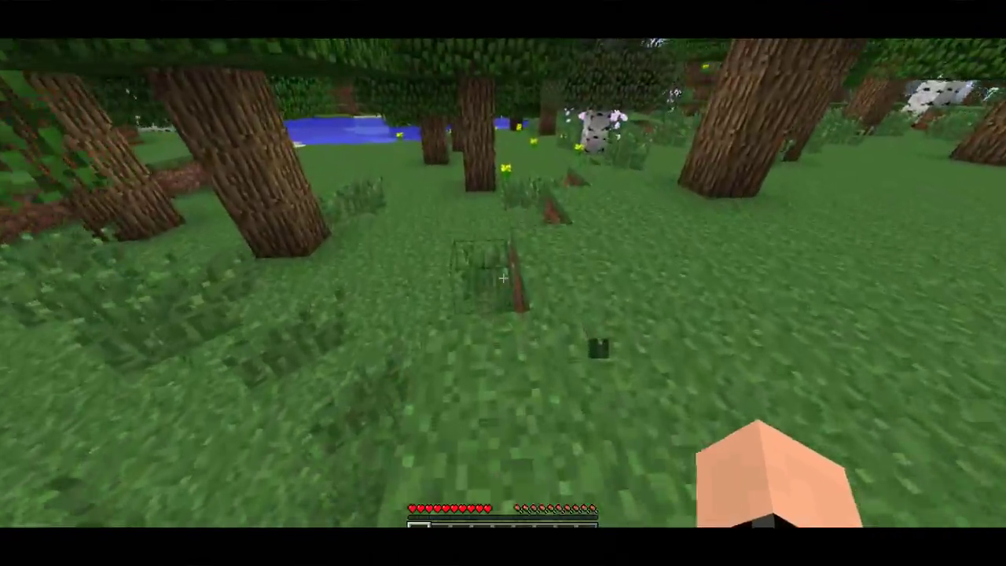
pyautogui.click(503, 277)
pyautogui.click(503, 277)
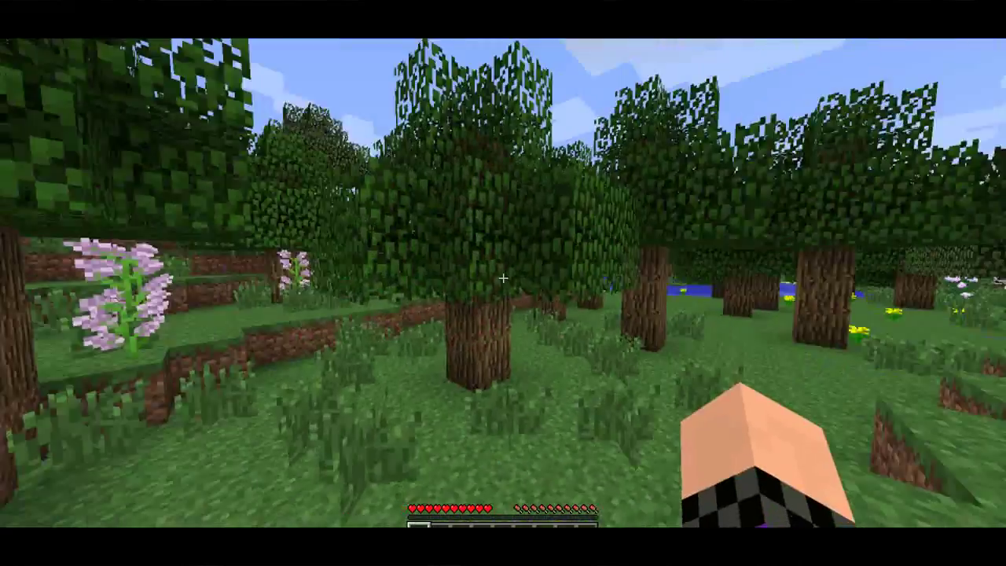
pyautogui.press('w')
# Disconnect from the server, check the ChongCraft entry in the multiplayer list and exit Minecraft
pyautogui.press('Escape')
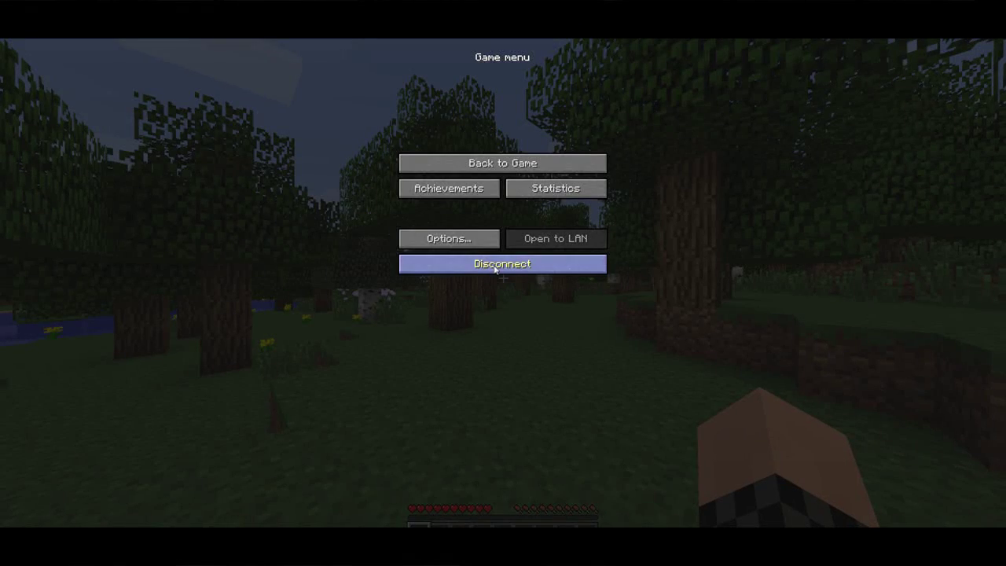
pyautogui.click(495, 267)
pyautogui.click(507, 233)
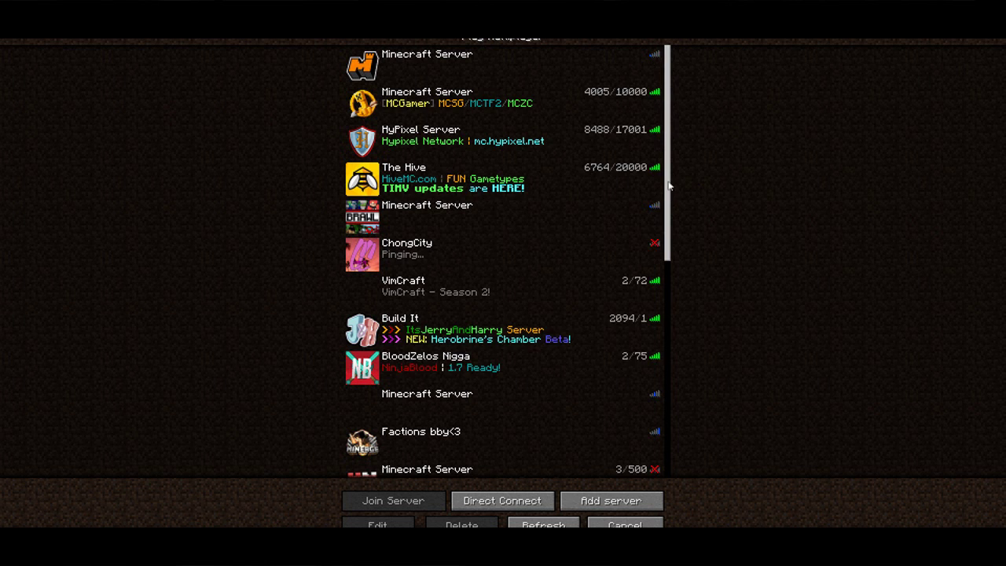
pyautogui.scroll(-10, 669, 185)
pyautogui.click(364, 422)
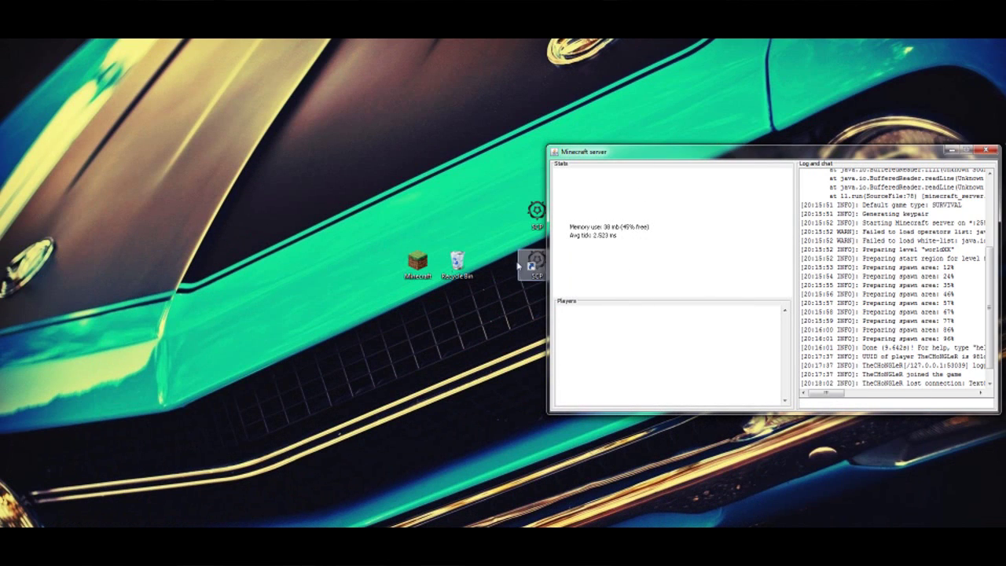
# Open the ChongCraft server's folder from the server control panel, open its server properties file in Notepad and enlarge the window
pyautogui.doubleClick(536, 264)
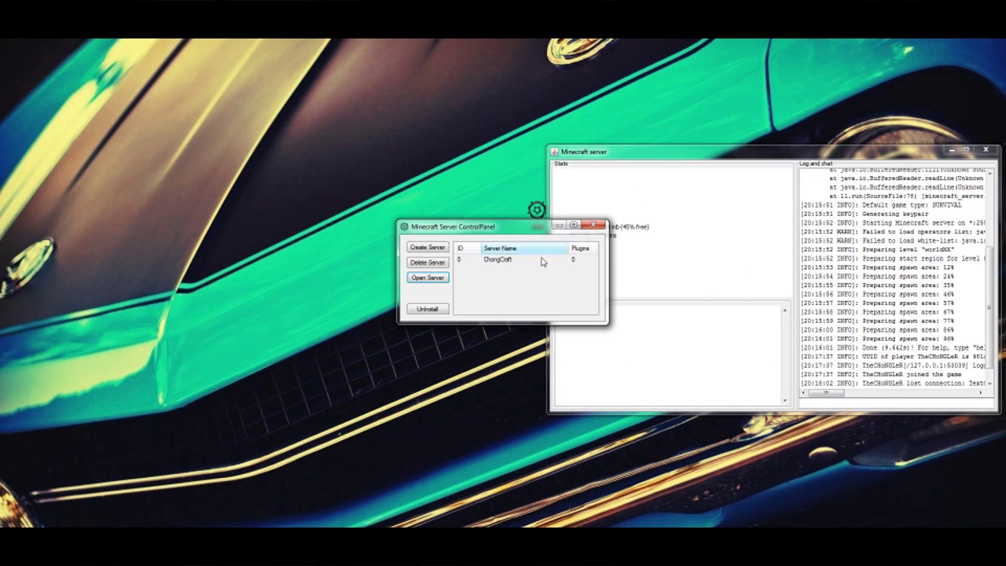
pyautogui.click(464, 261)
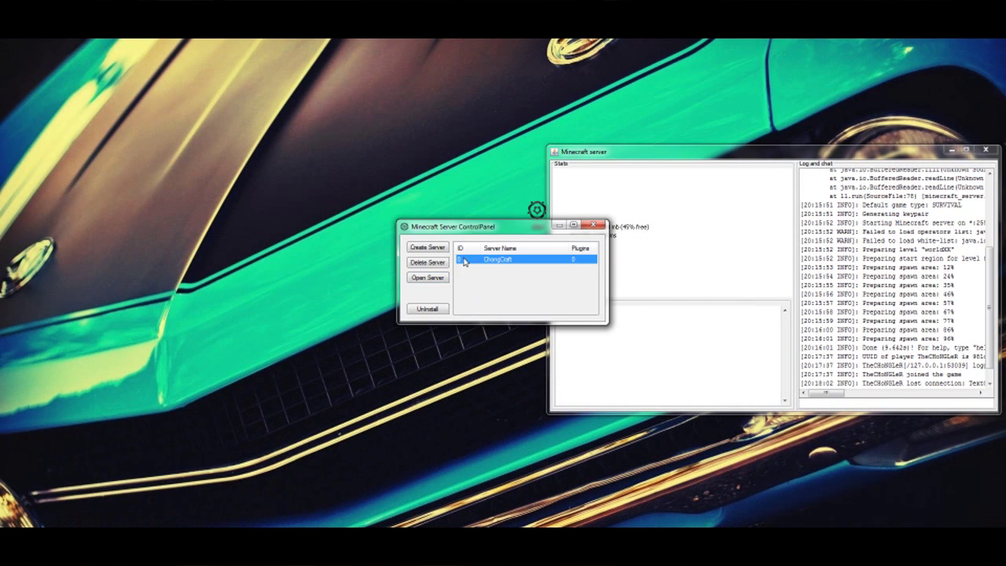
pyautogui.click(427, 278)
pyautogui.doubleClick(287, 297)
pyautogui.moveTo(351, 137); pyautogui.dragTo(269, 63)
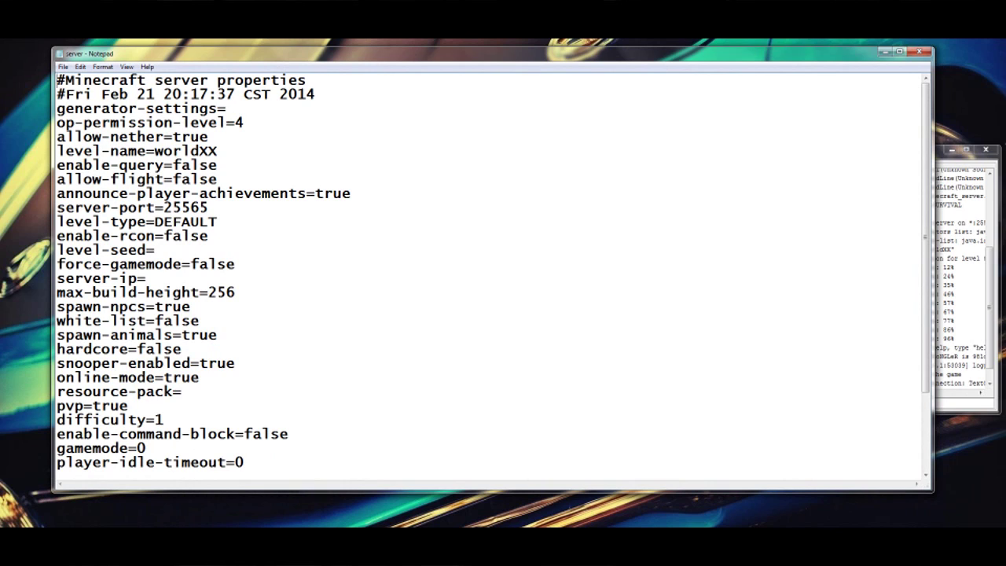
# Examine the settings and their values in the ChongCraft server properties file
pyautogui.hotkey('shift', 'Left')
pyautogui.press('Right')
pyautogui.press('Up')
pyautogui.hotkey('shift', 'Left')
pyautogui.hotkey('shift', 'Left')
pyautogui.hotkey('shift', 'Left')
pyautogui.hotkey('shift', 'Left')
pyautogui.press('Right')
# Replace the server's motd value with Yoyo, then close the properties file and save the change
pyautogui.scroll(-3, 494, 272)
pyautogui.moveTo(262, 448); pyautogui.dragTo(101, 448)
pyautogui.write('Ytoyo')
pyautogui.press('BackSpace')
pyautogui.press('BackSpace')
pyautogui.press('BackSpace')
pyautogui.press('BackSpace')
pyautogui.write('oyo')
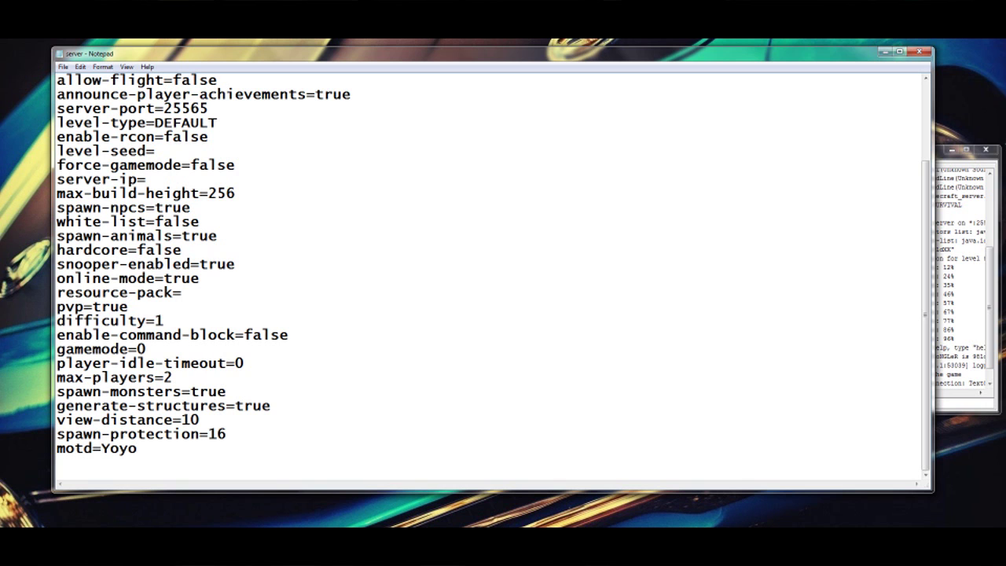
pyautogui.click(919, 51)
pyautogui.click(476, 283)
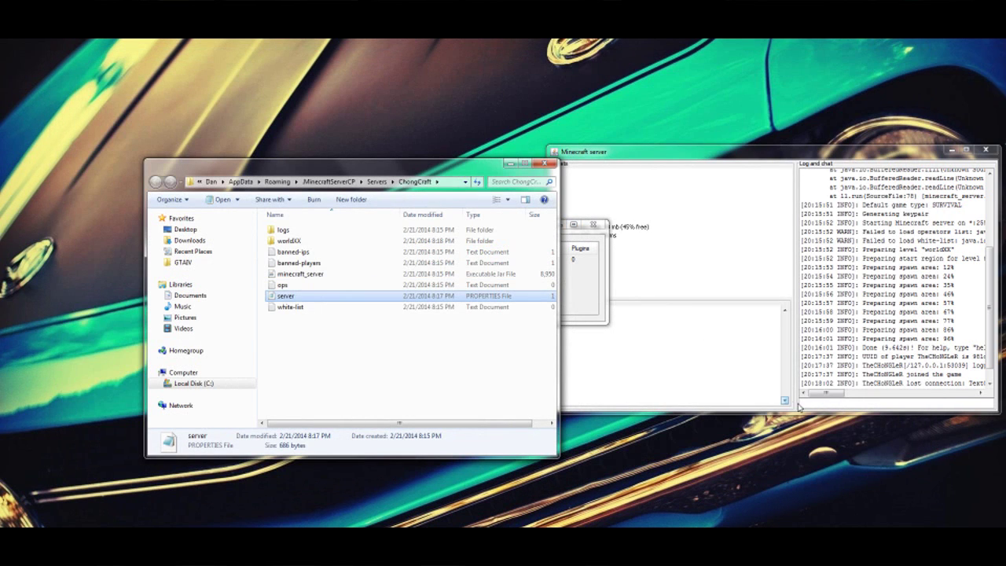
# Narrow the ChongCraft folder window and shut down the running Minecraft server with the stop command
pyautogui.moveTo(559, 236); pyautogui.dragTo(520, 271)
pyautogui.click(588, 294)
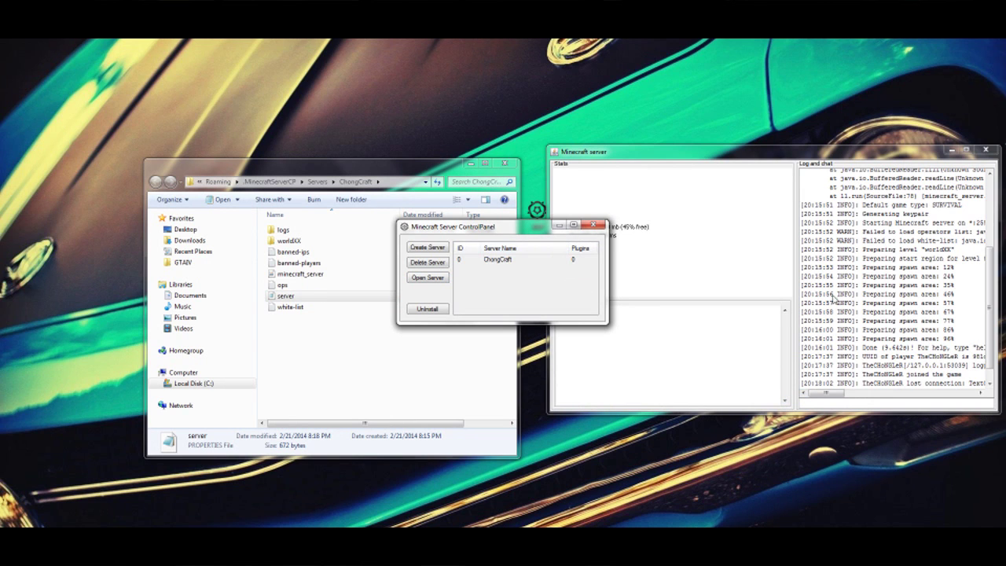
pyautogui.click(878, 397)
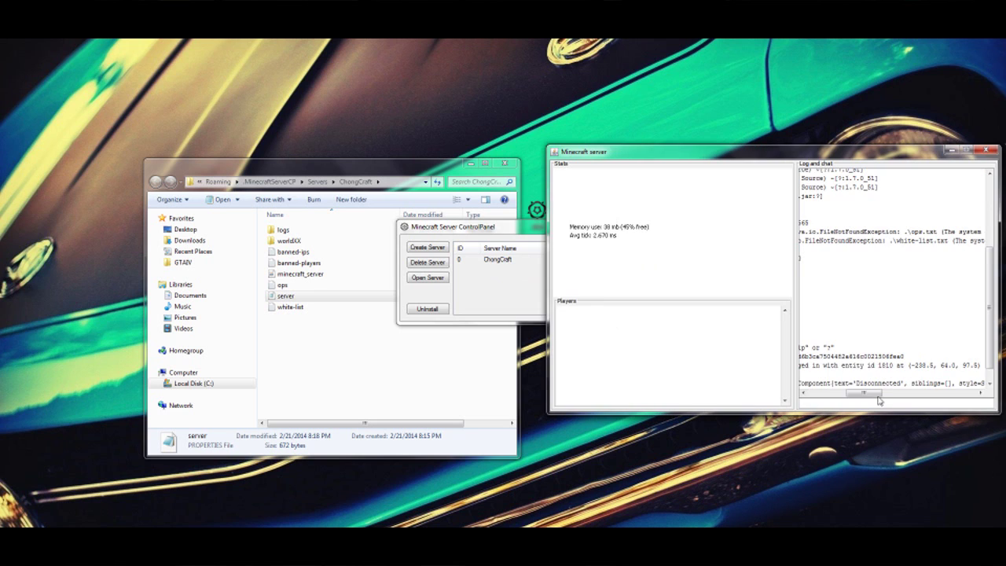
pyautogui.moveTo(849, 393); pyautogui.dragTo(805, 399)
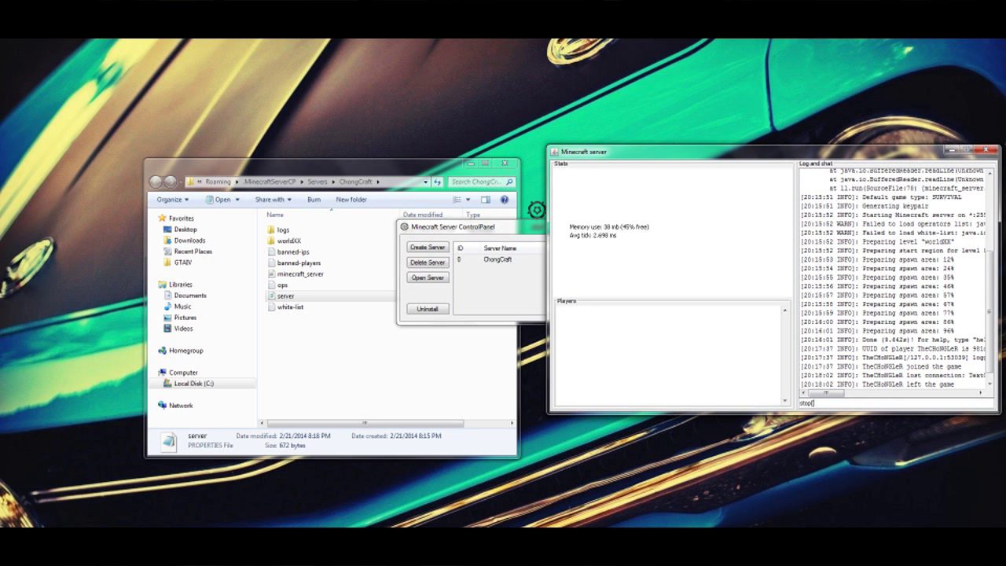
pyautogui.hotkey('alt', 'F4')
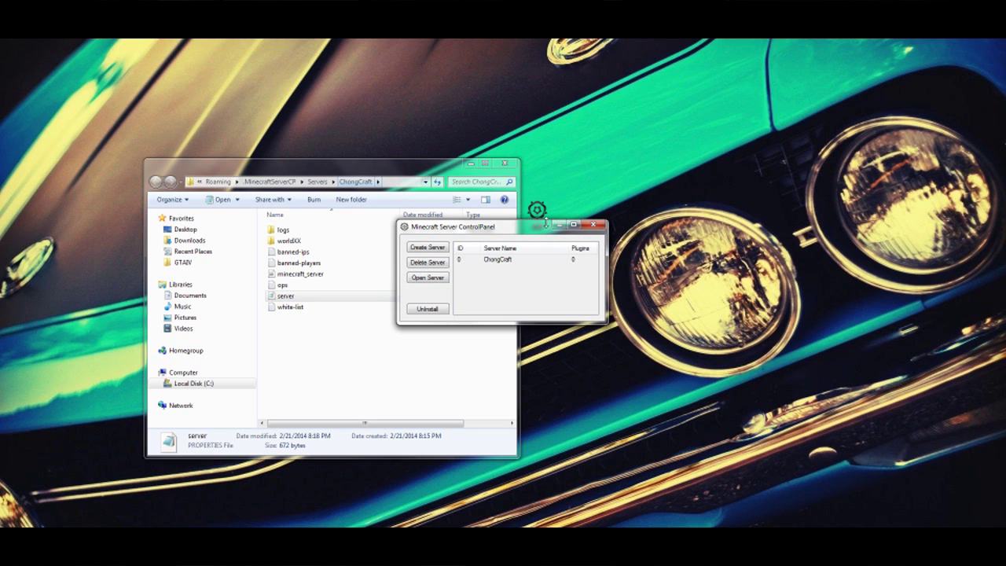
# Move the server control panel clear of the ChongCraft folder and restart the server from its minecraft_server file
pyautogui.moveTo(550, 227); pyautogui.dragTo(686, 209)
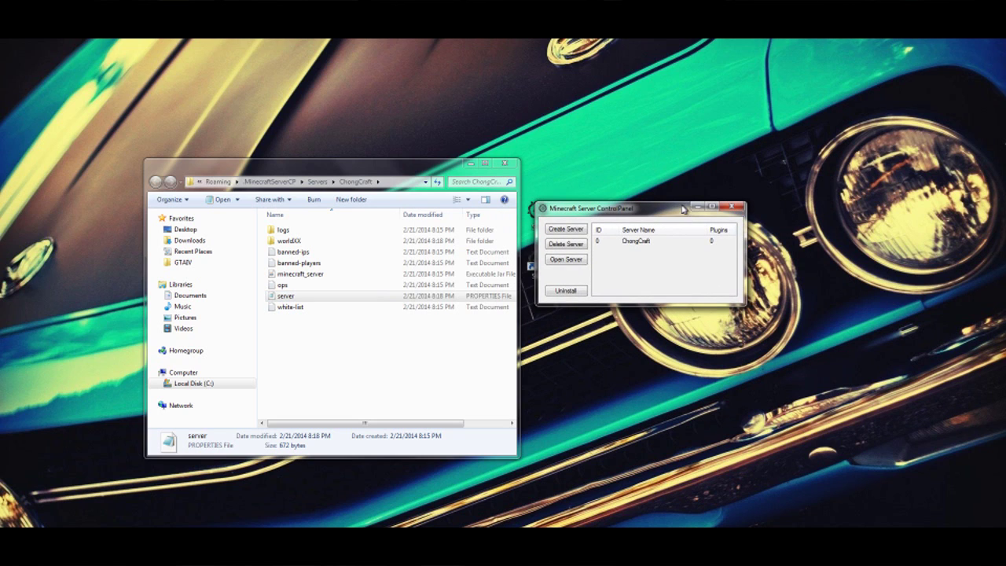
pyautogui.click(308, 277)
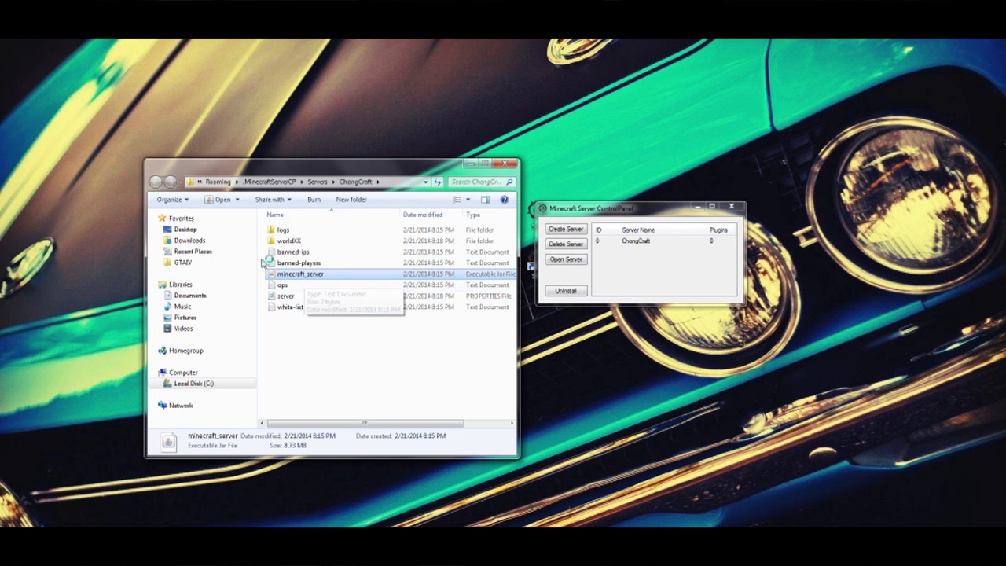
pyautogui.doubleClick(310, 271)
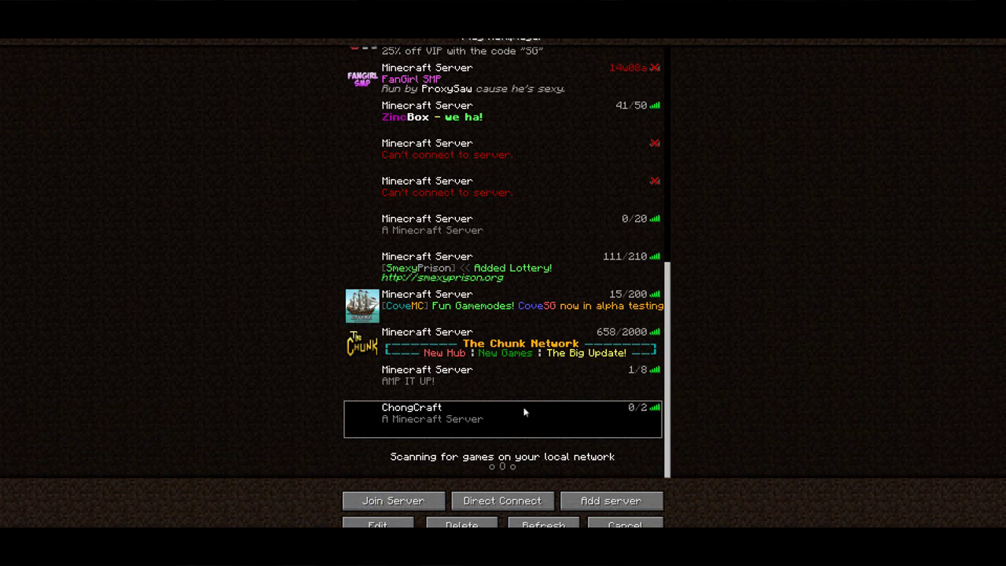
# Refresh Minecraft's multiplayer server list and select the ChongCraft entry to check its message
pyautogui.click(543, 524)
pyautogui.scroll(-10, 676, 236)
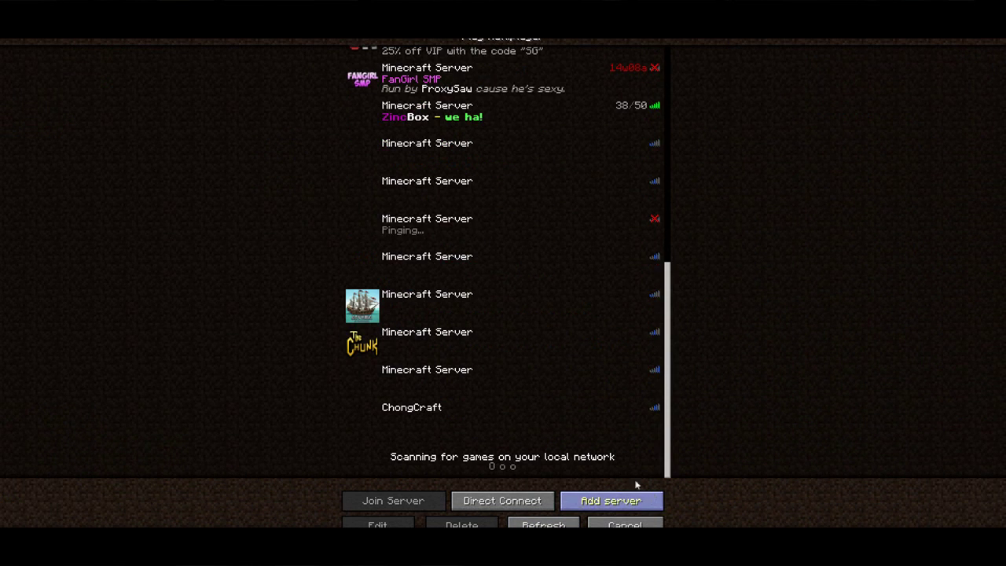
pyautogui.click(428, 421)
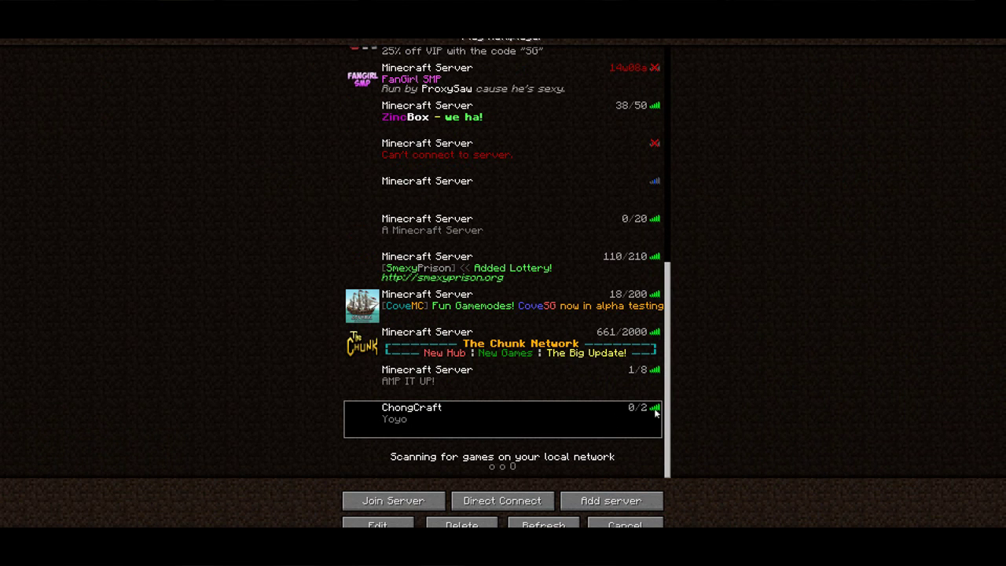